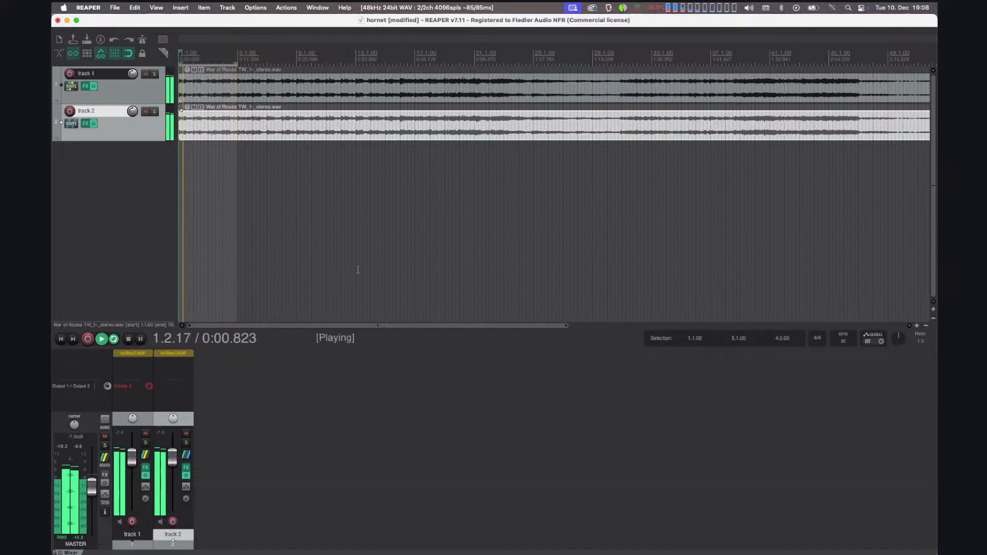
Invert the phase of track 2 and play the selected section to check how it cancels against track 1.
key(space)
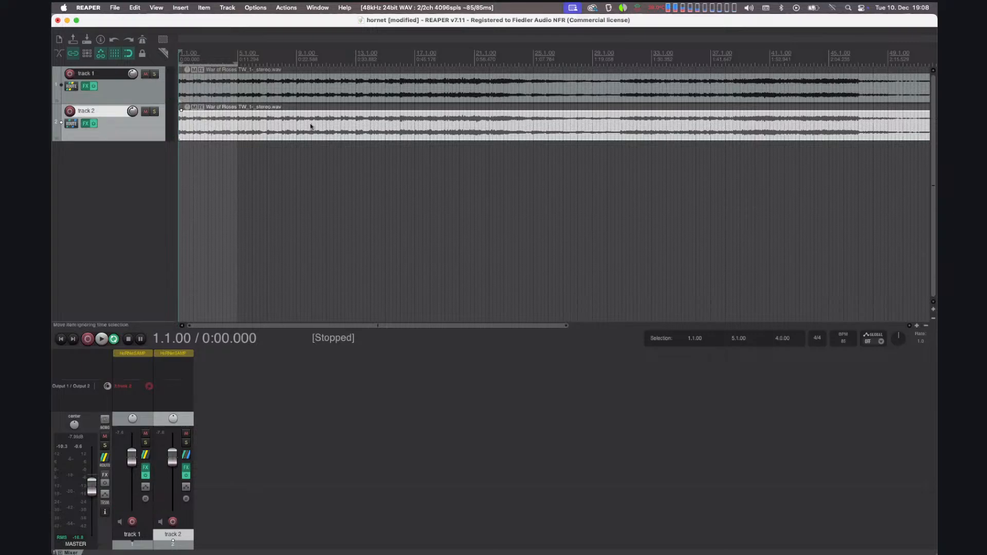
click(186, 500)
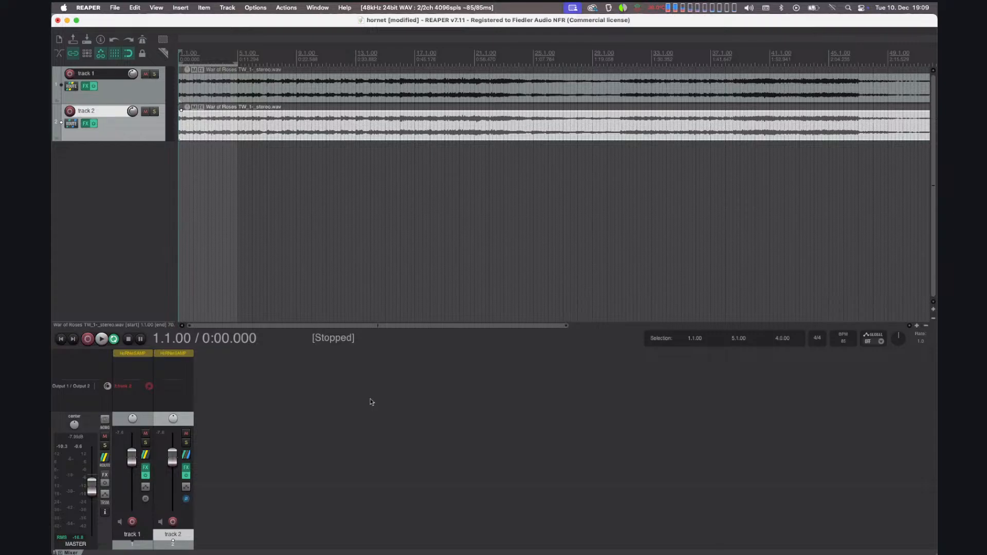
key(space)
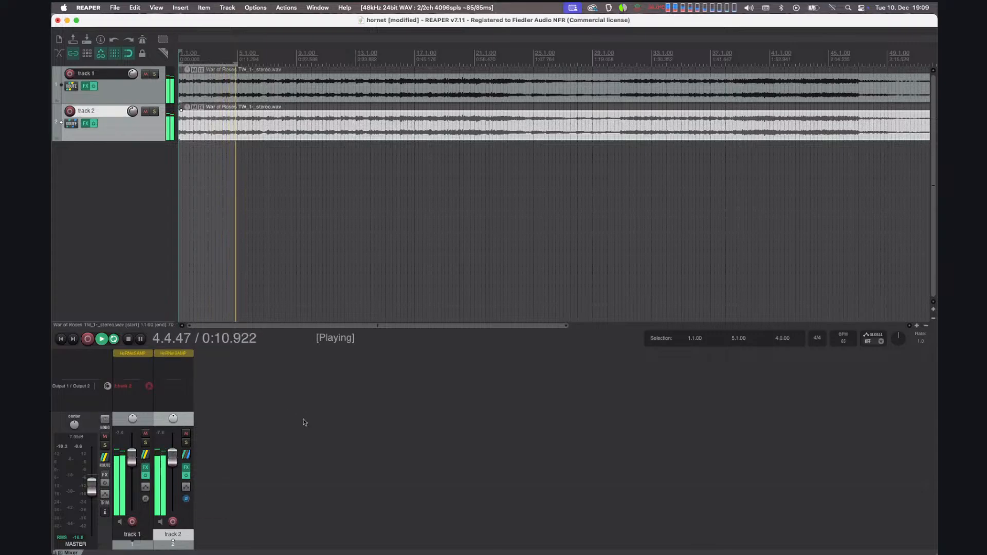
key(space)
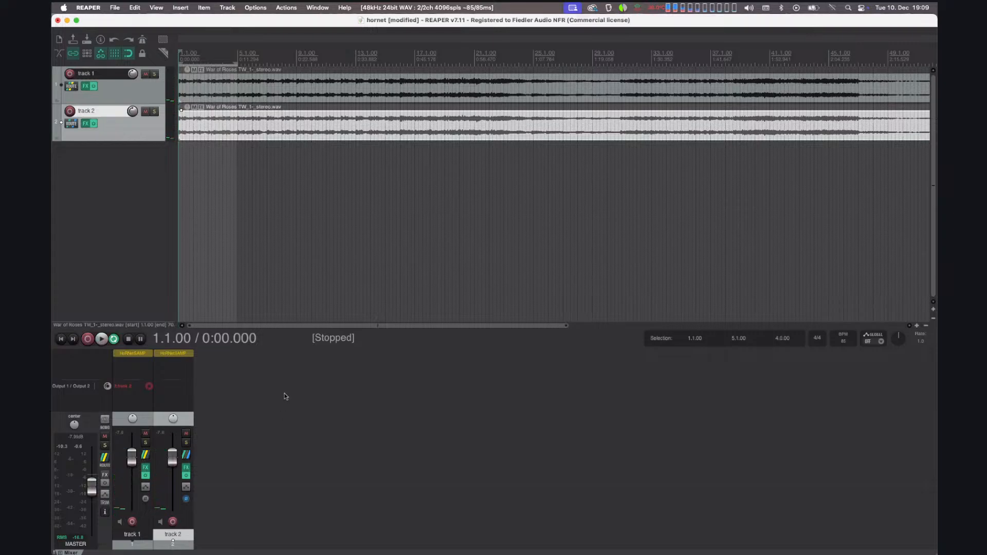
Open the HoRNet SAMP plug-ins of track 1 and track 2 and arrange both windows so their controls are visible.
click(136, 354)
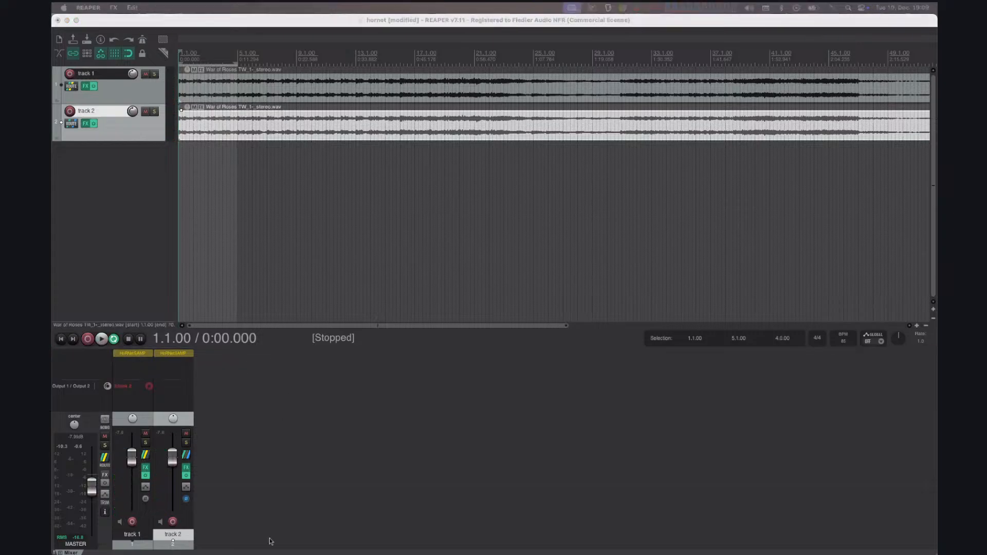
click(133, 355)
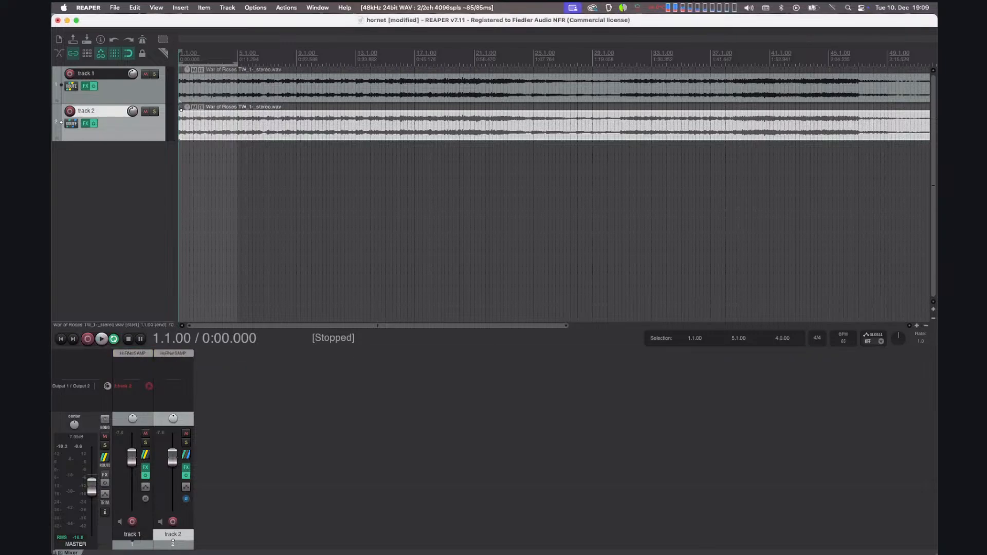
drag(457, 554, 461, 61)
click(436, 85)
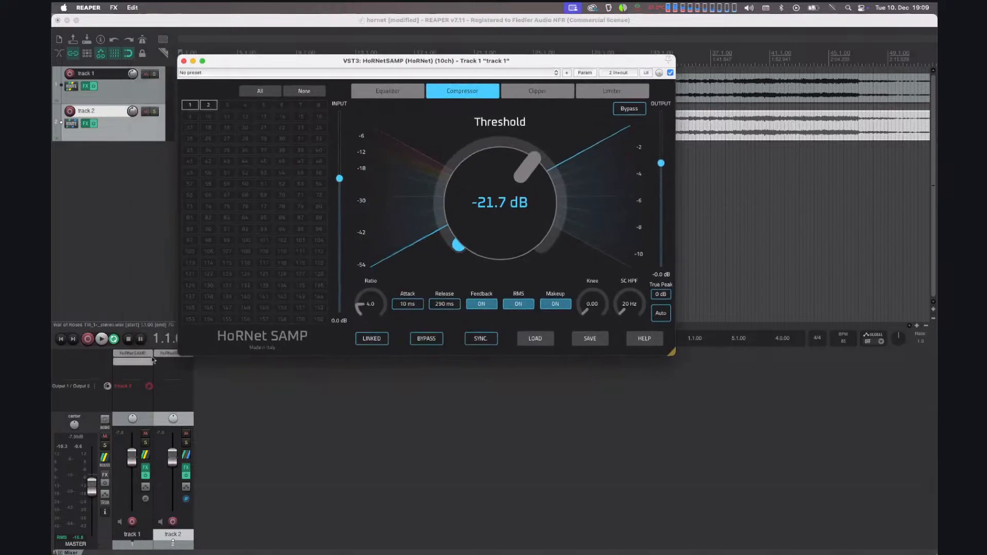
click(172, 355)
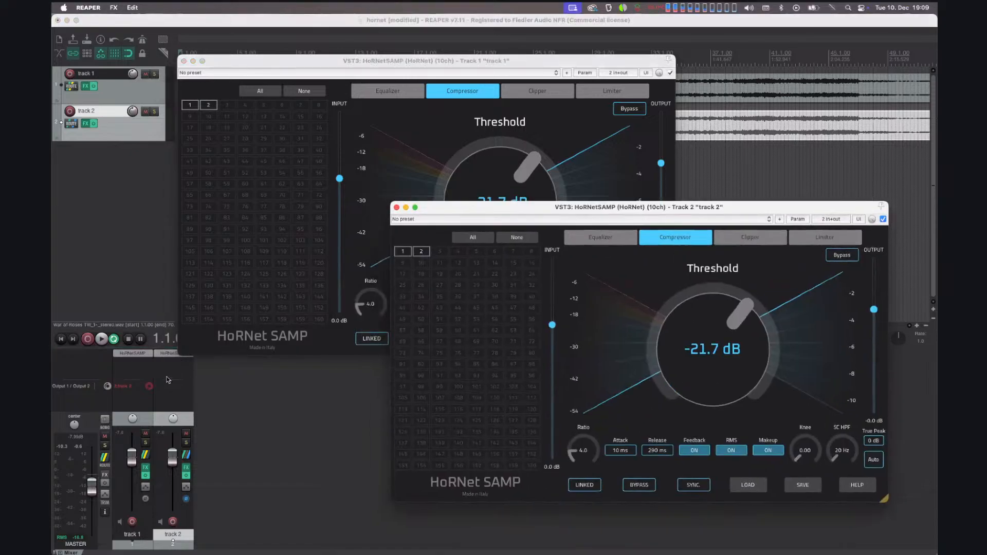
drag(493, 60, 329, 34)
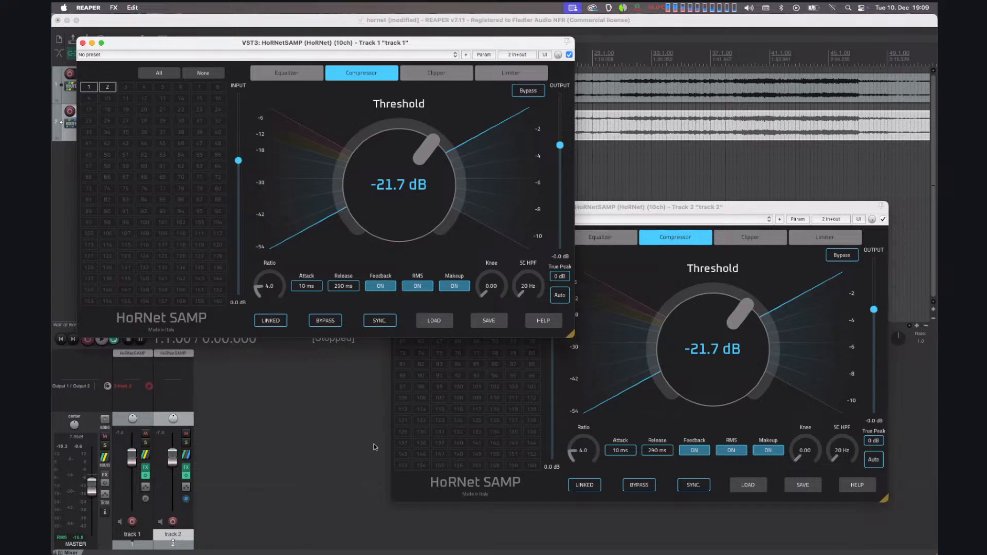
Play the selected section and watch the compressor meters of both HoRNet SAMP instances.
click(337, 452)
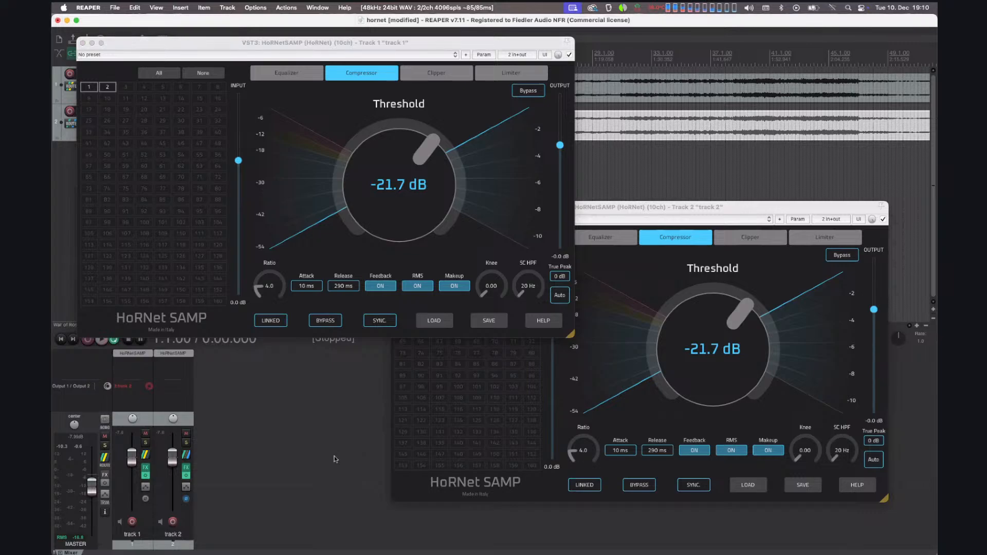
key(space)
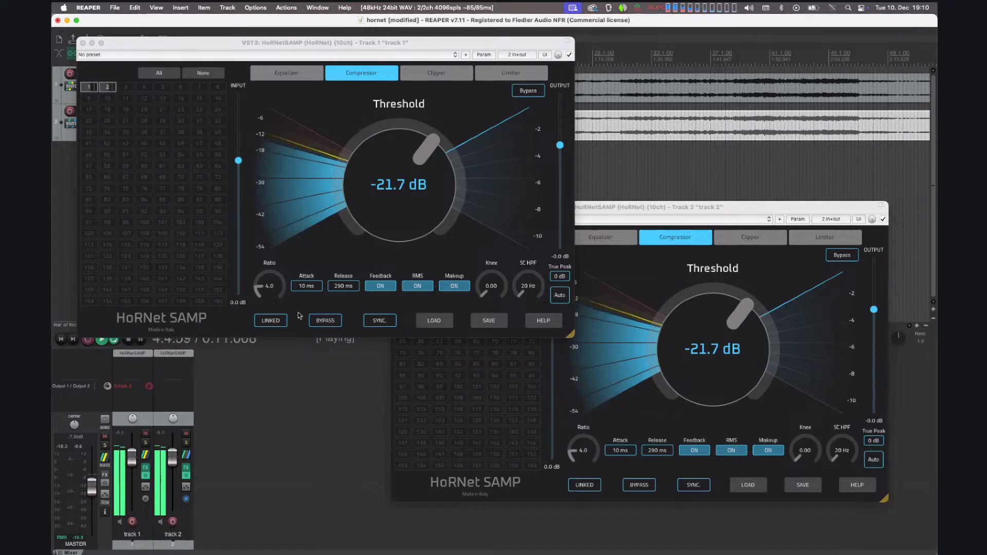
key(space)
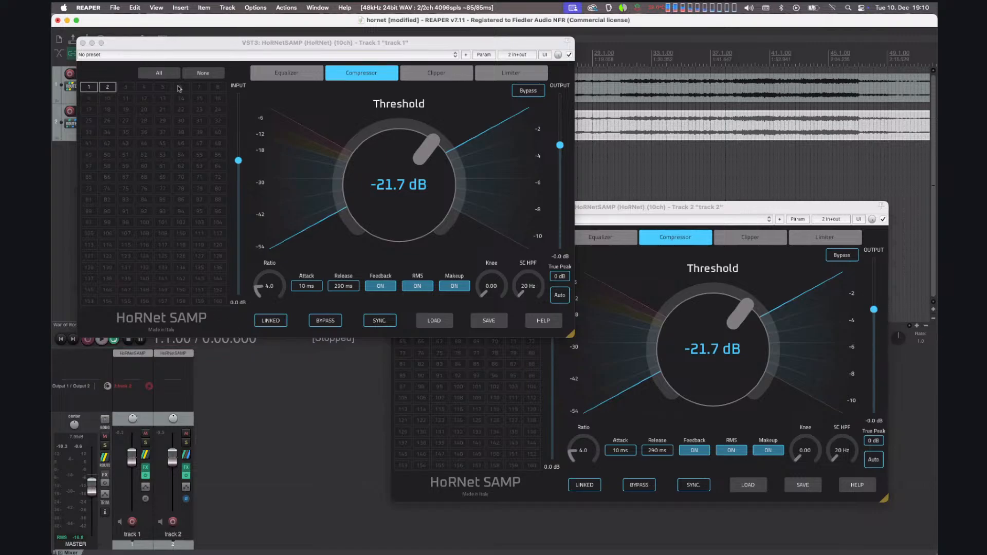
Activate channel 1 in both HoRNet SAMP instances and play the section again to compare their compression.
click(90, 90)
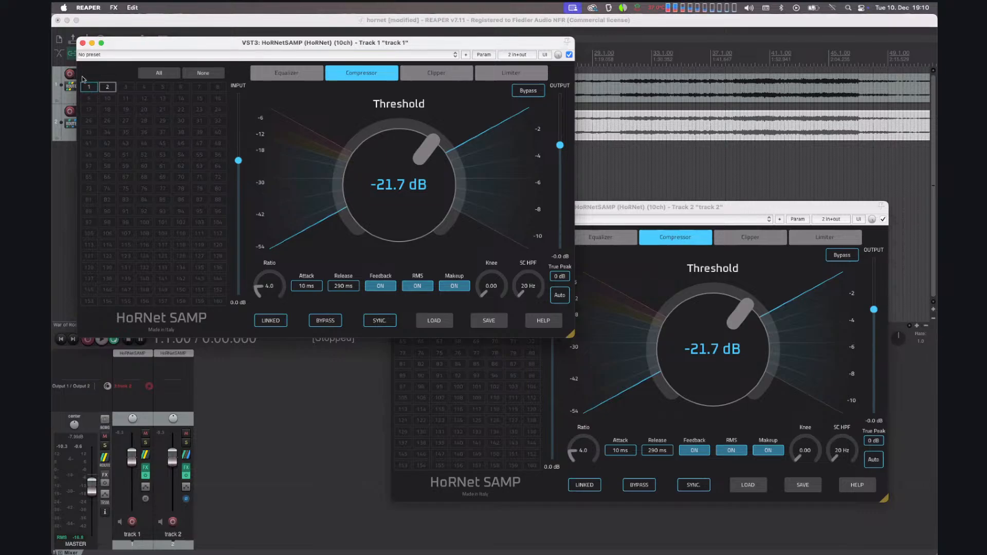
click(640, 211)
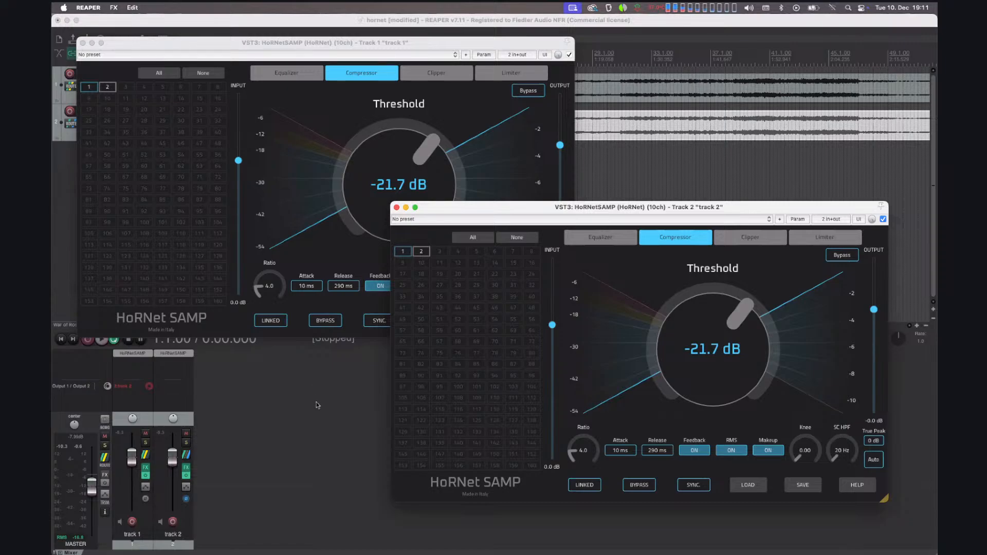
key(space)
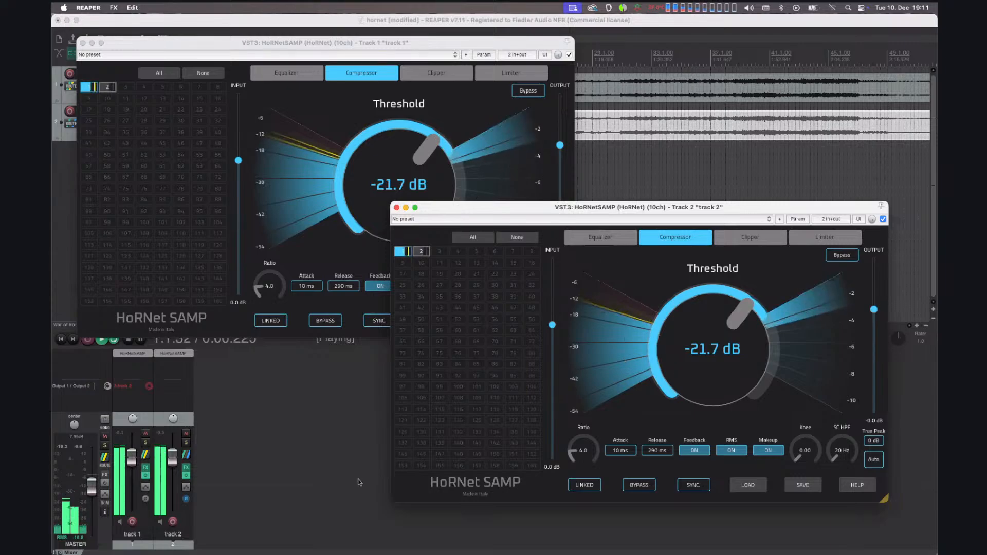
click(340, 409)
key(space)
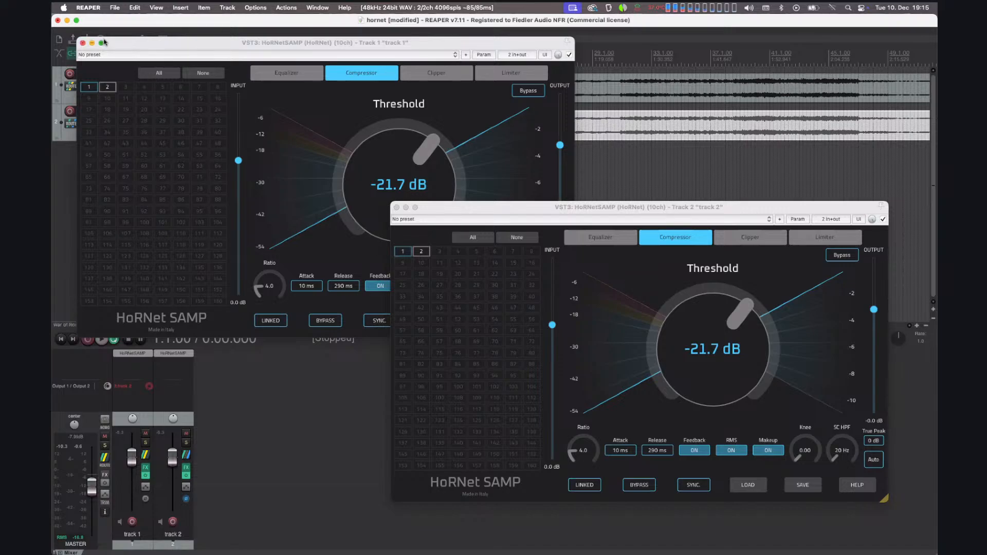
Close both HoRNet SAMP windows and hide the hornet project window.
click(83, 42)
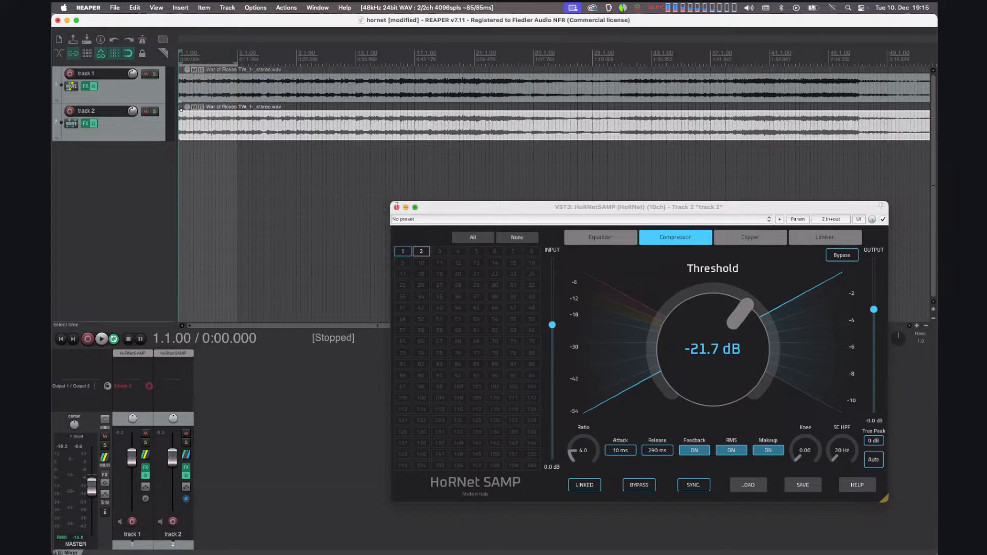
click(396, 207)
click(121, 10)
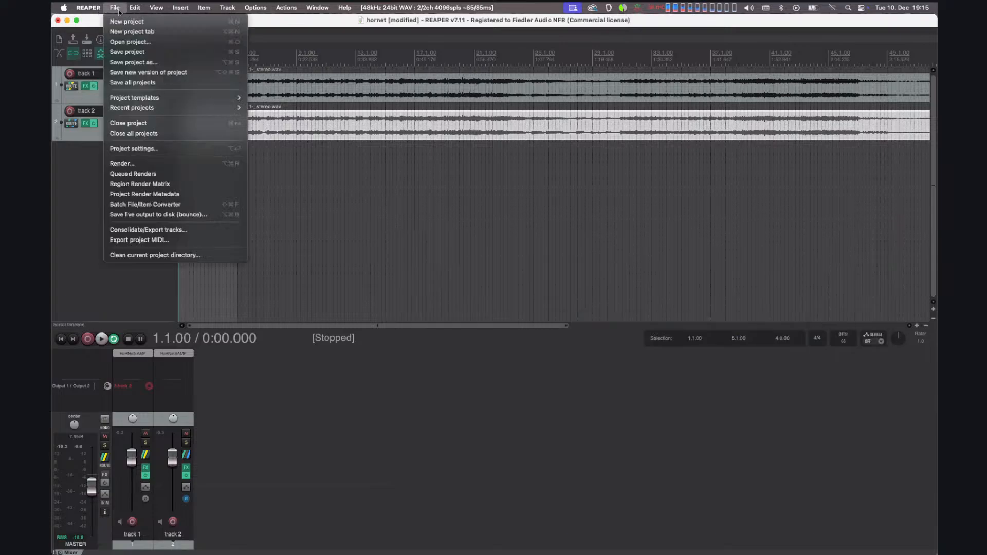
click(74, 22)
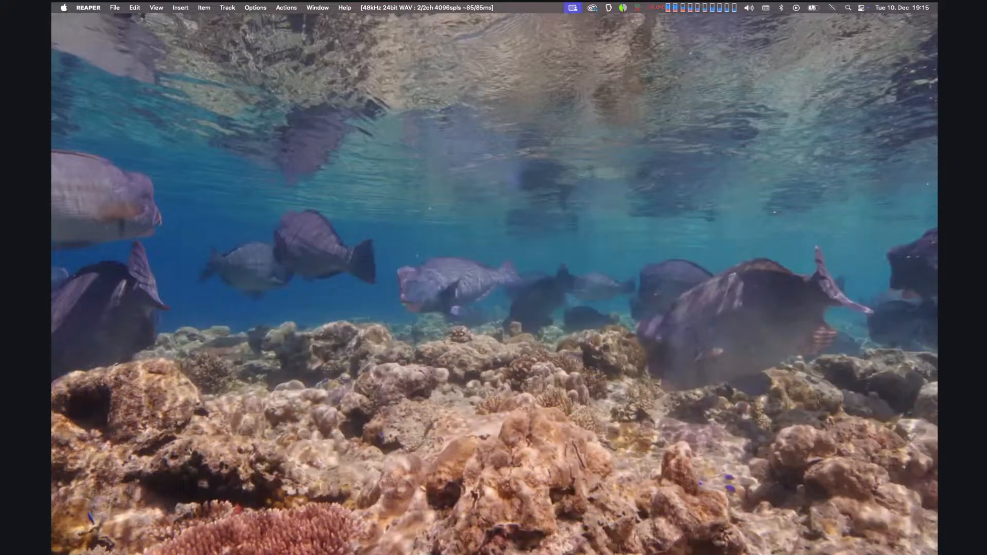
Switch to Dolby Atmos Album Assembler and review the limiter settings of the 000.wav clip.
click(446, 548)
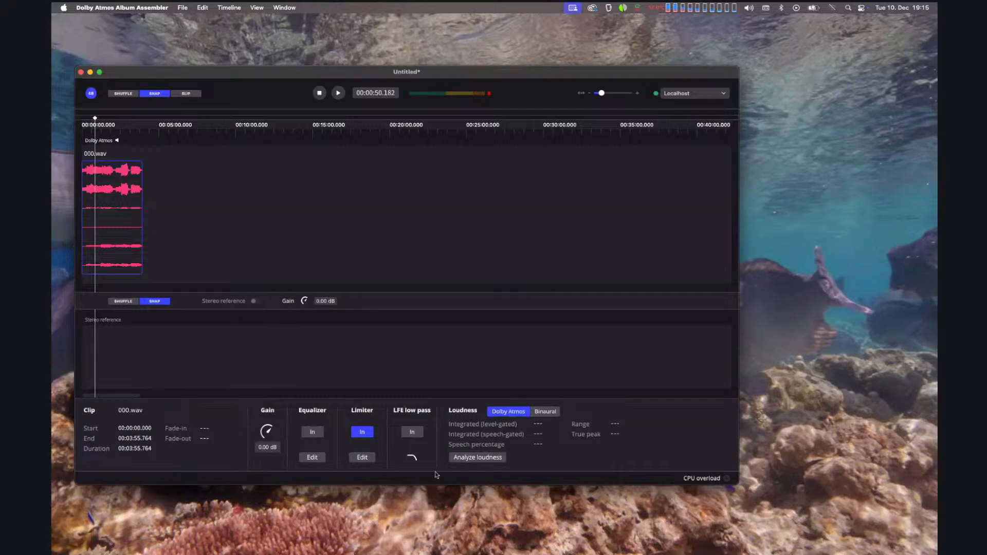
drag(512, 72, 563, 48)
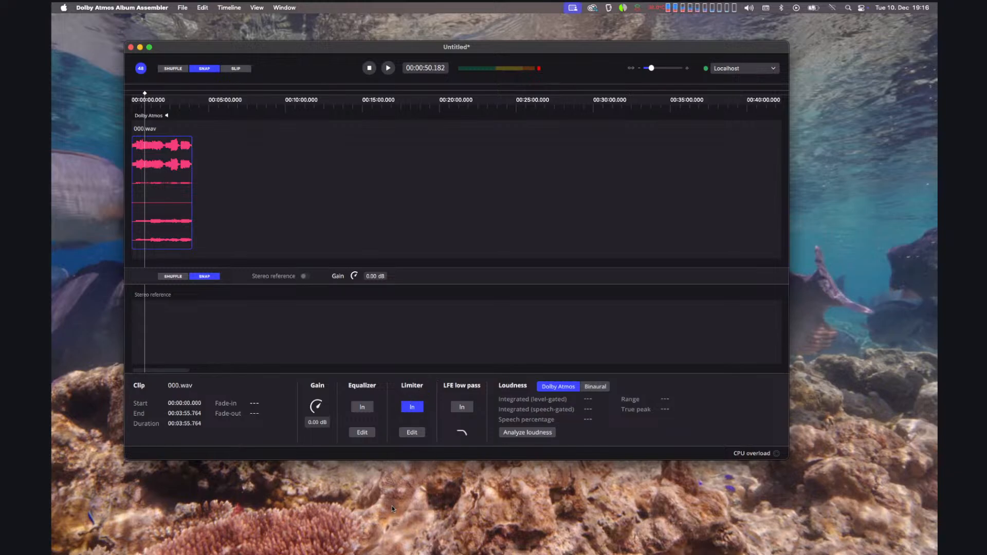
click(412, 433)
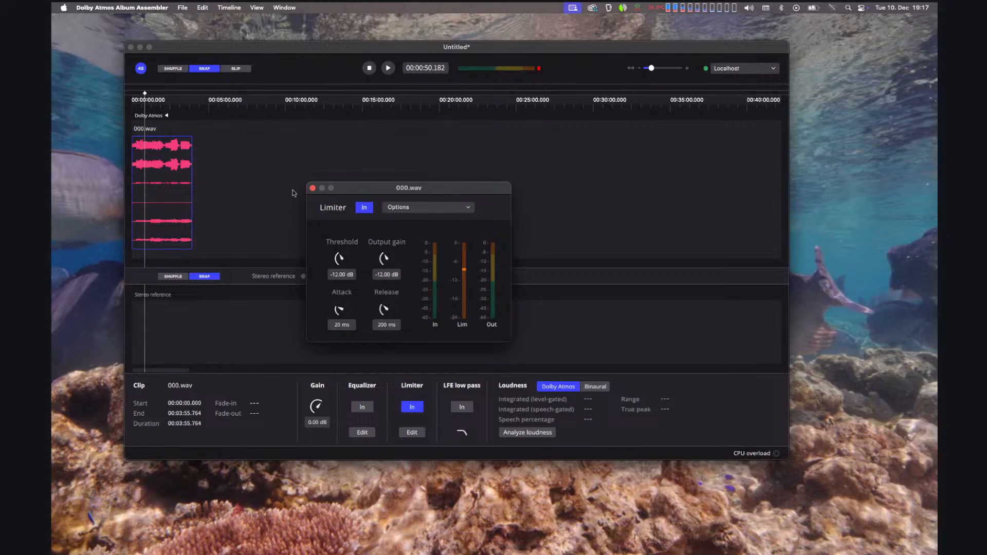
click(312, 188)
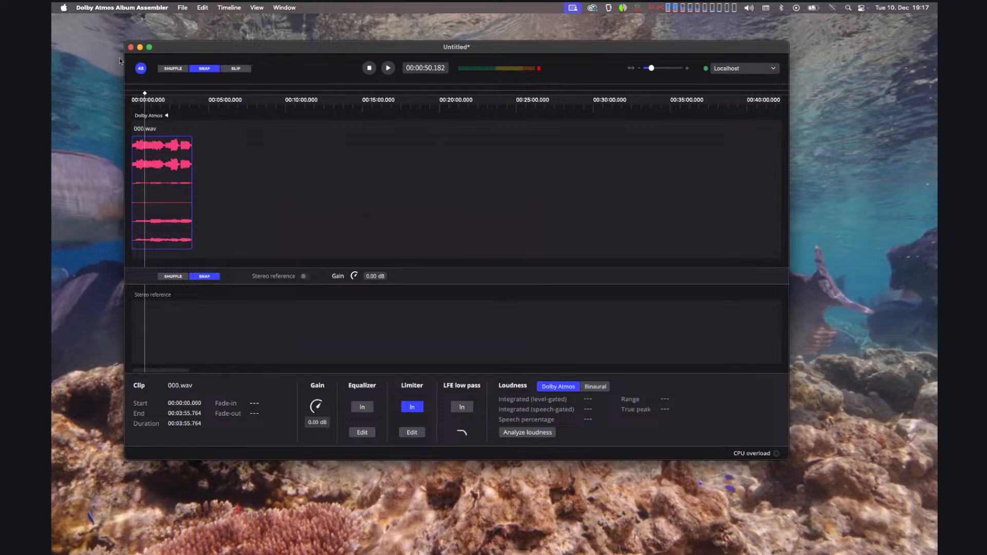
Quit Dolby Atmos Album Assembler without saving the changes to the untitled project.
click(122, 8)
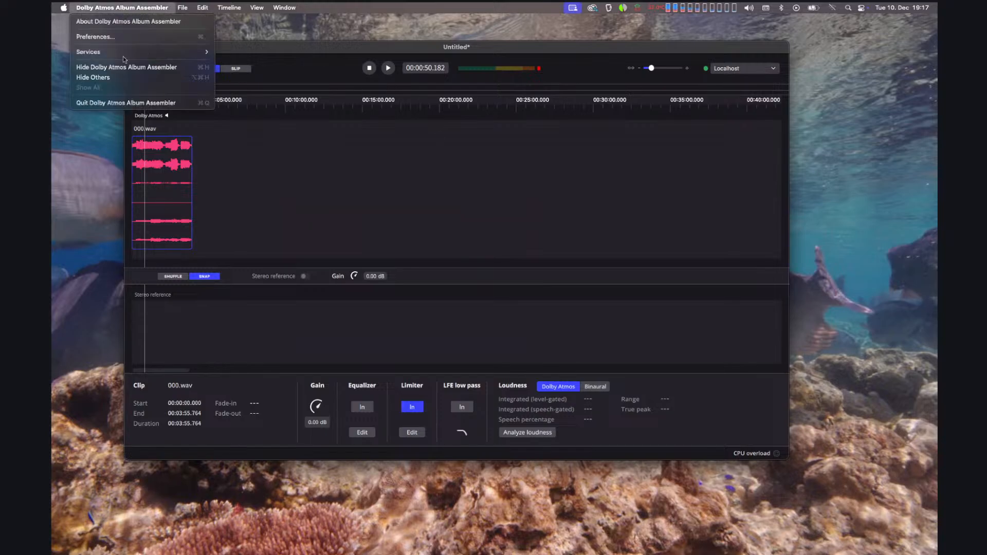
click(128, 102)
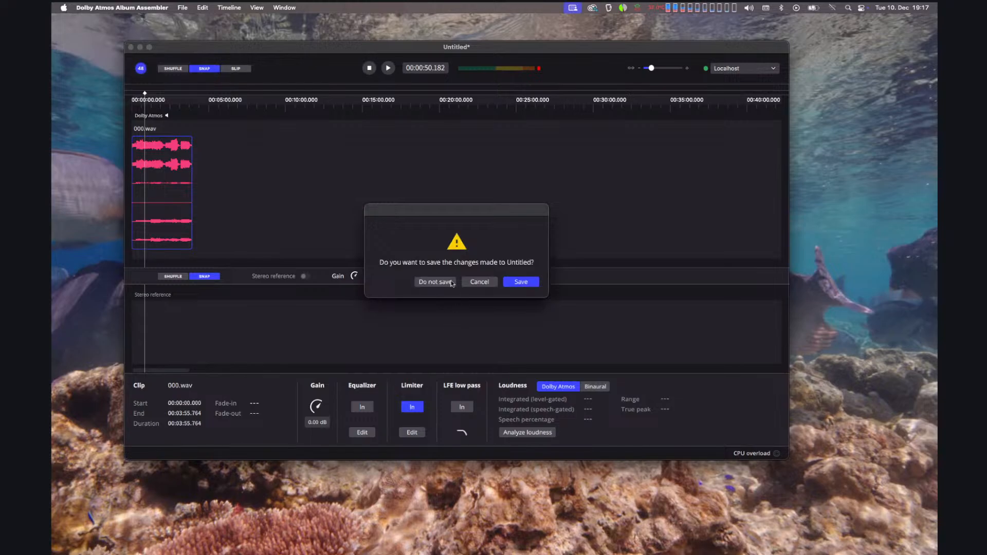
click(452, 284)
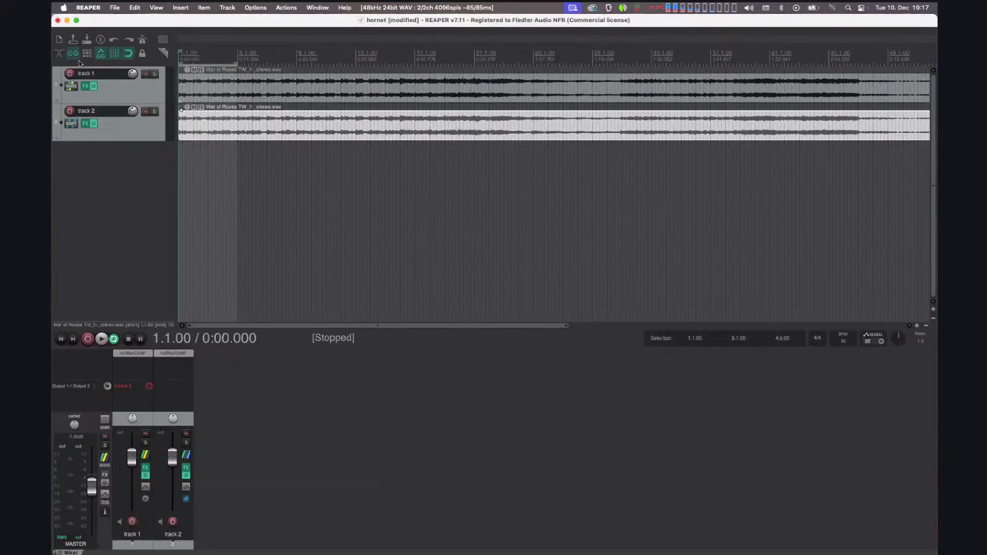
Open the recent project gravitas.RPP in REAPER without saving the hornet project.
click(115, 7)
mouse_move(191, 107)
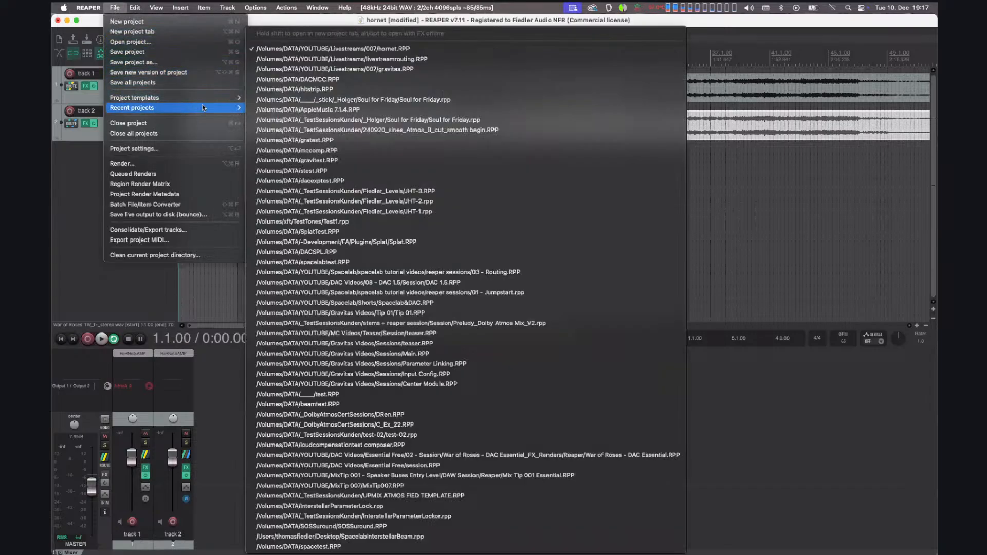
click(398, 70)
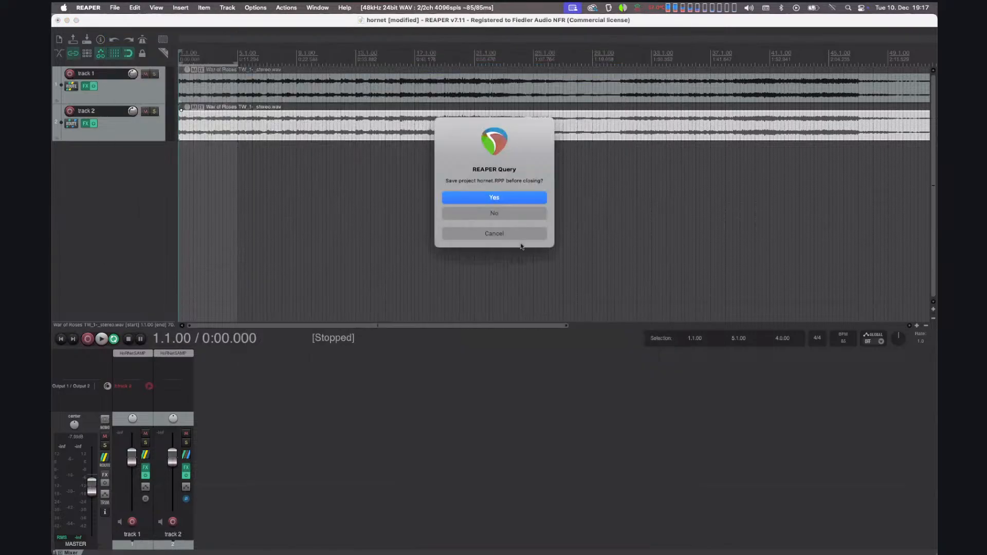
click(516, 210)
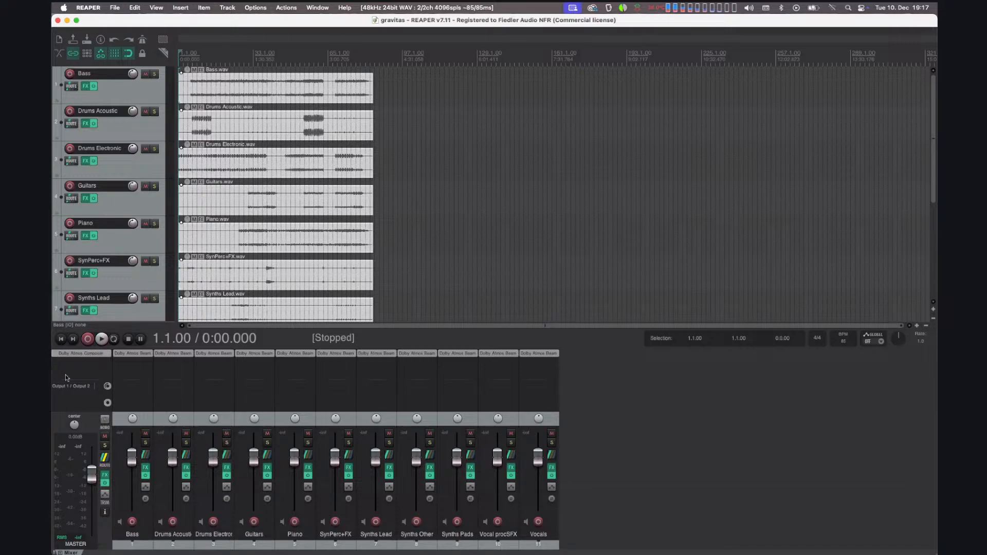
Open the Dolby Atmos Composer plug-in on the master track and move its window clear of the track list.
click(87, 354)
drag(722, 59, 606, 47)
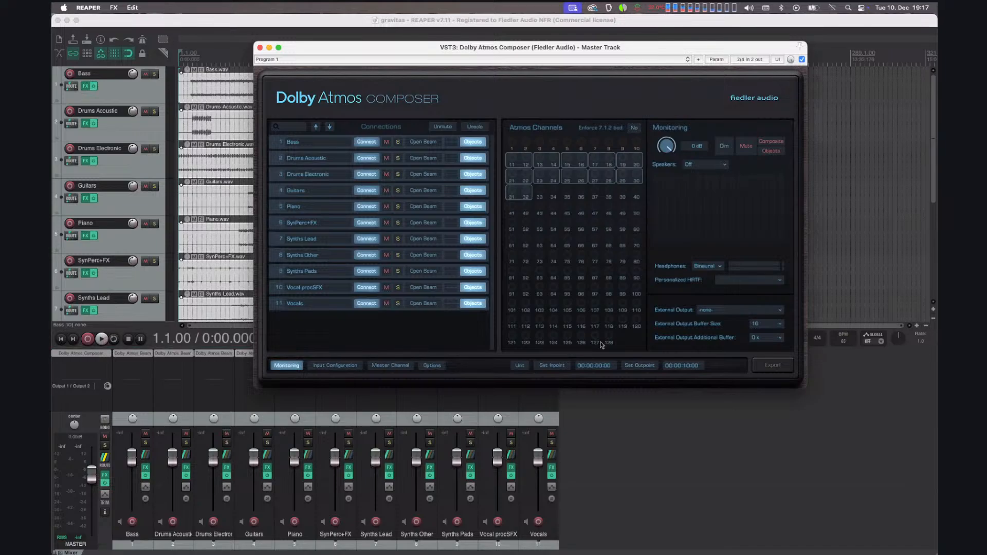
drag(617, 48, 666, 60)
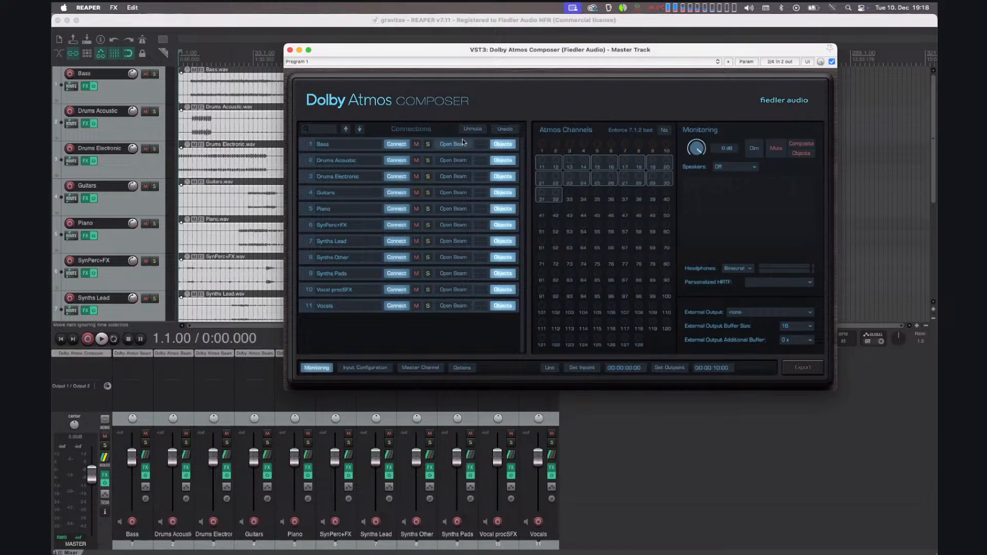
Open the Bass track's Dolby Atmos Beam plug-in, examine its objects and panner, and close it.
click(132, 353)
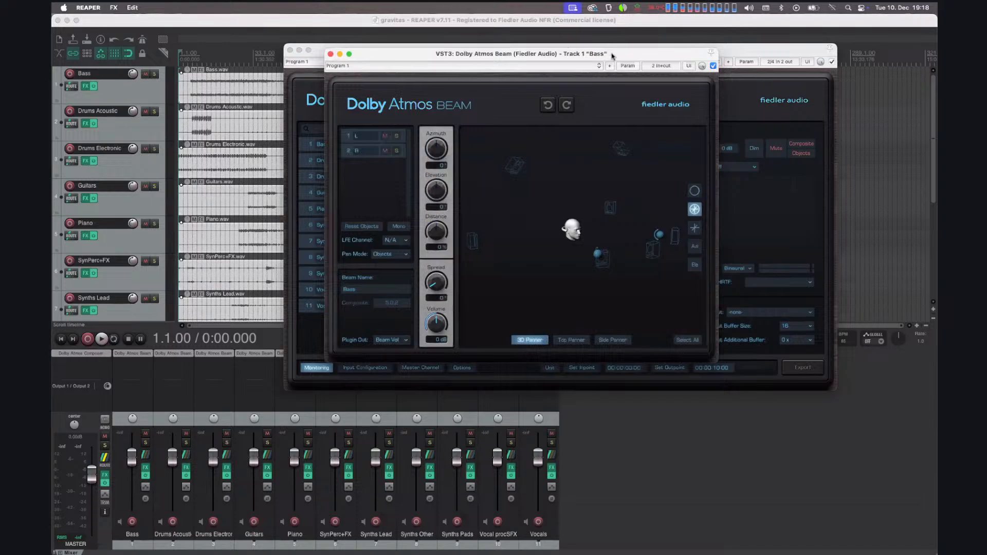
drag(614, 56, 702, 55)
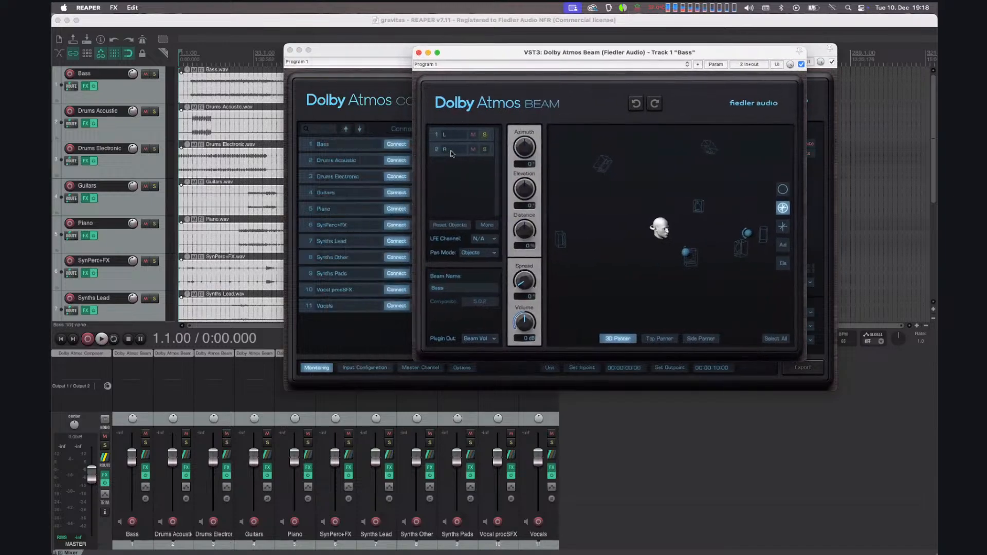
click(419, 52)
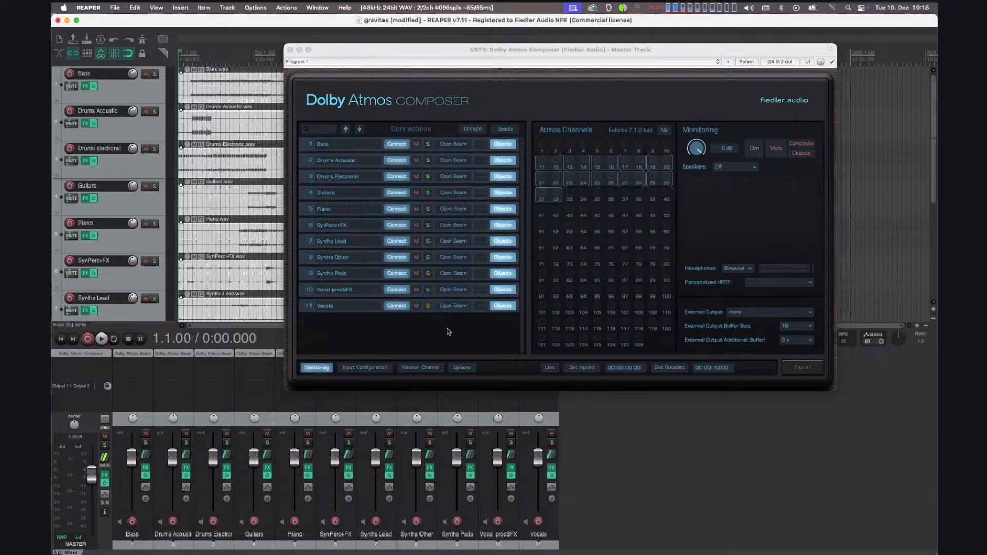
Open the gravitas MDS 1 module on the Composer's master channel and examine its input configuration.
click(409, 367)
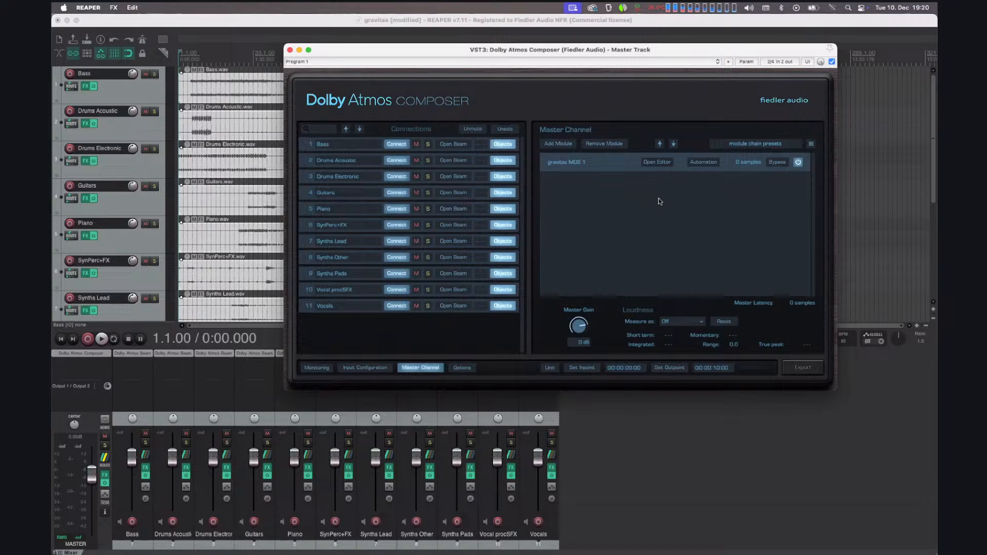
click(662, 163)
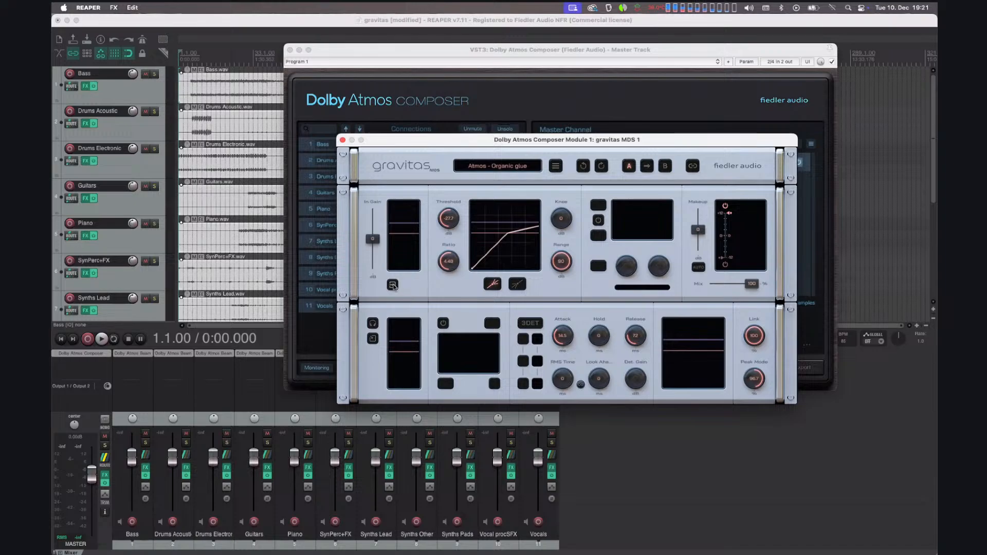
click(393, 285)
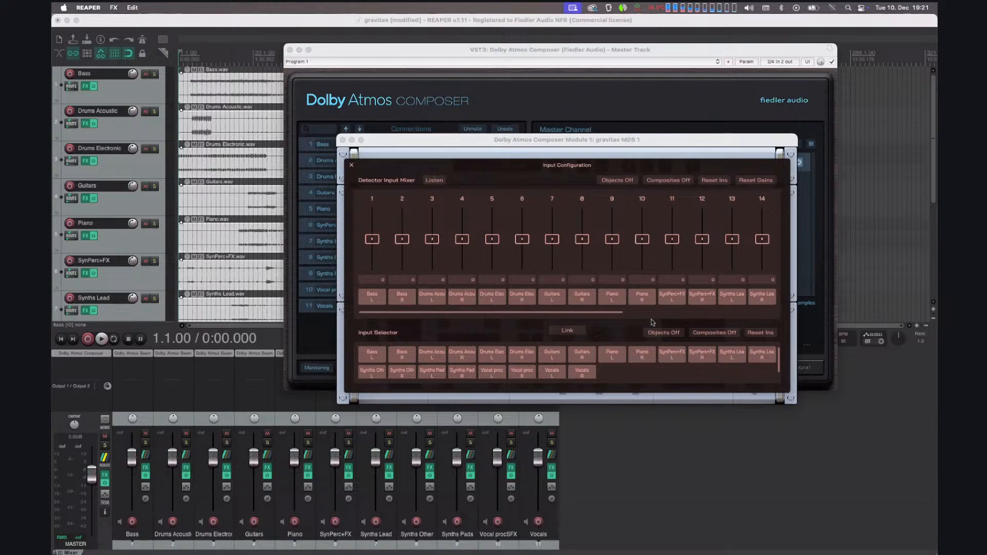
click(584, 330)
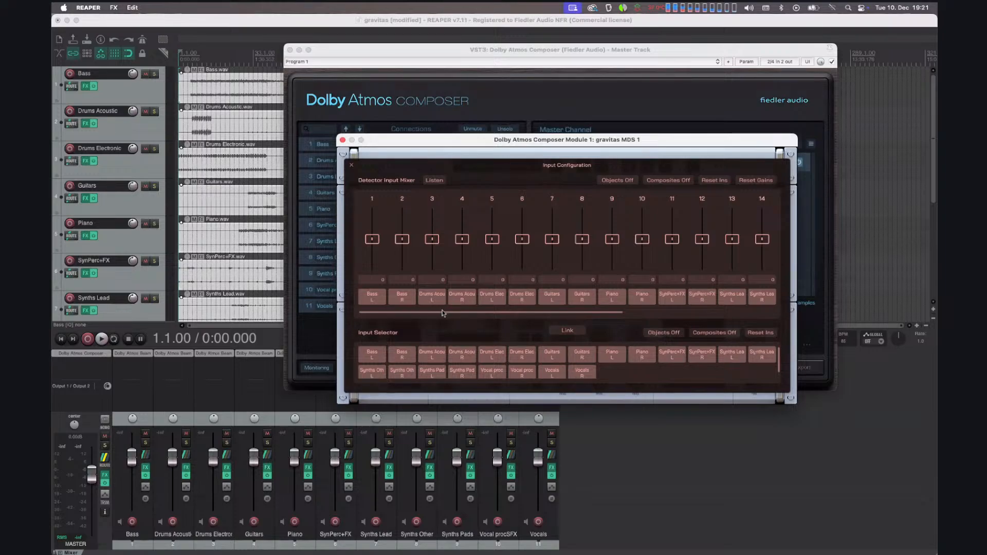
mouse_move(443, 313)
mouse_down()
mouse_move(618, 326)
mouse_move(429, 323)
mouse_up()
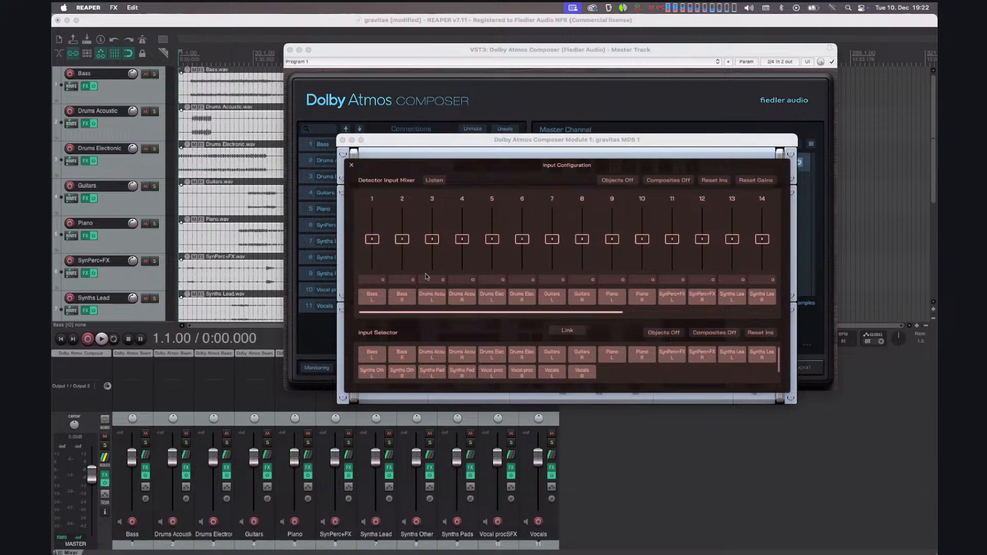
Try changing the detector gains of Guitars L and Drums Acoustic L and R, and reset them to 0.
mouse_move(552, 240)
mouse_down()
mouse_move(557, 256)
mouse_move(562, 217)
mouse_move(555, 244)
mouse_up()
double_click(554, 242)
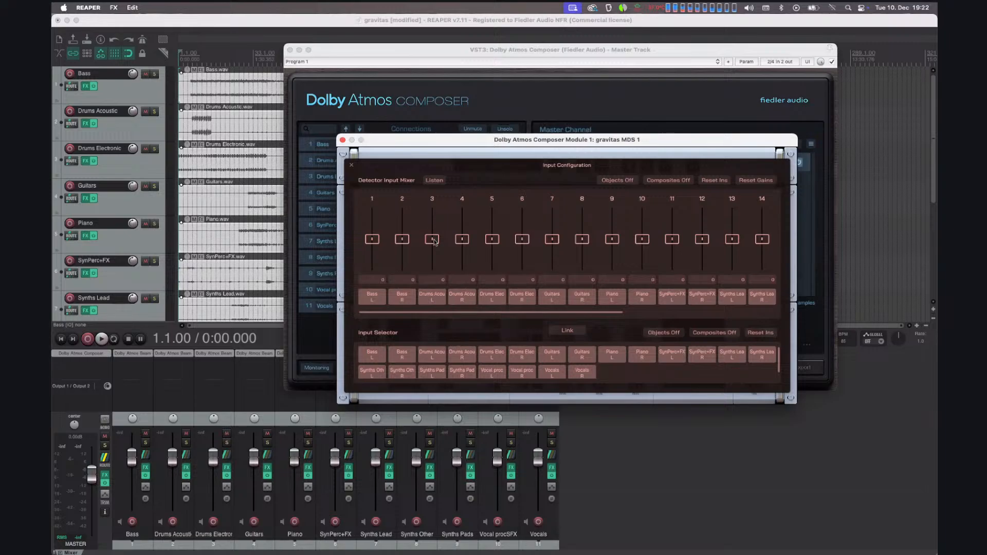
drag(432, 240, 463, 251)
double_click(459, 251)
double_click(432, 248)
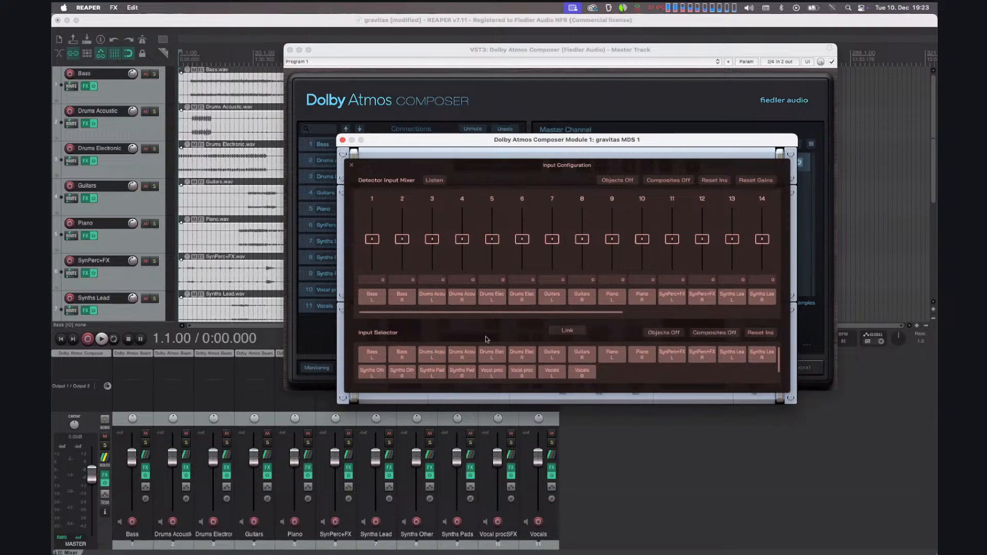
Restrict the Input Selector to Piano L and R and the Detector Input Mixer to Drums Acoustic L and R.
click(612, 353)
click(642, 353)
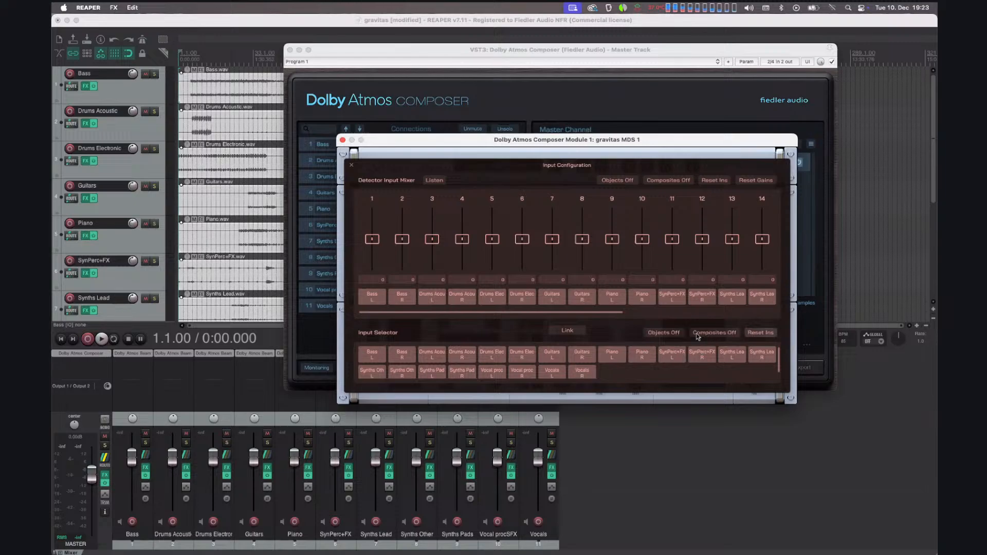
click(663, 332)
click(622, 355)
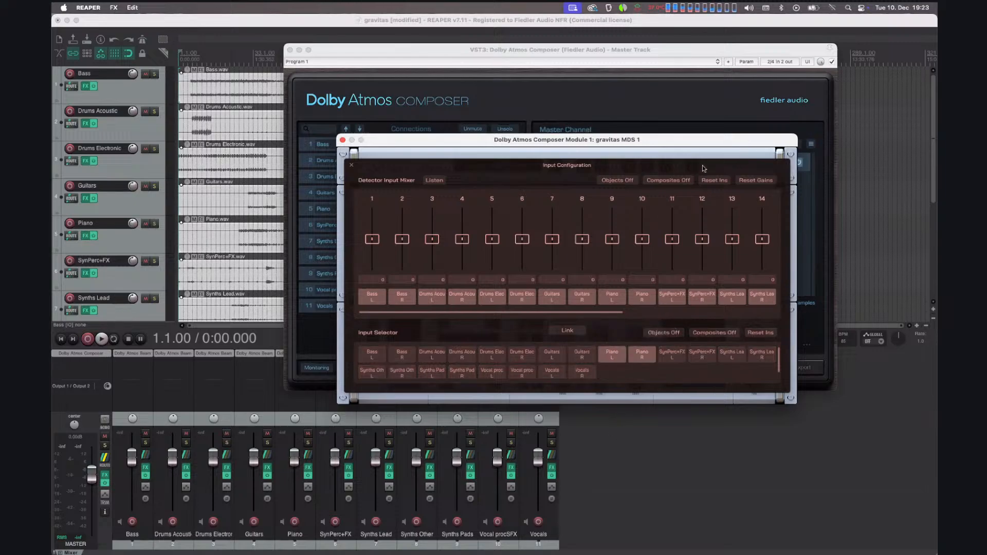
click(422, 301)
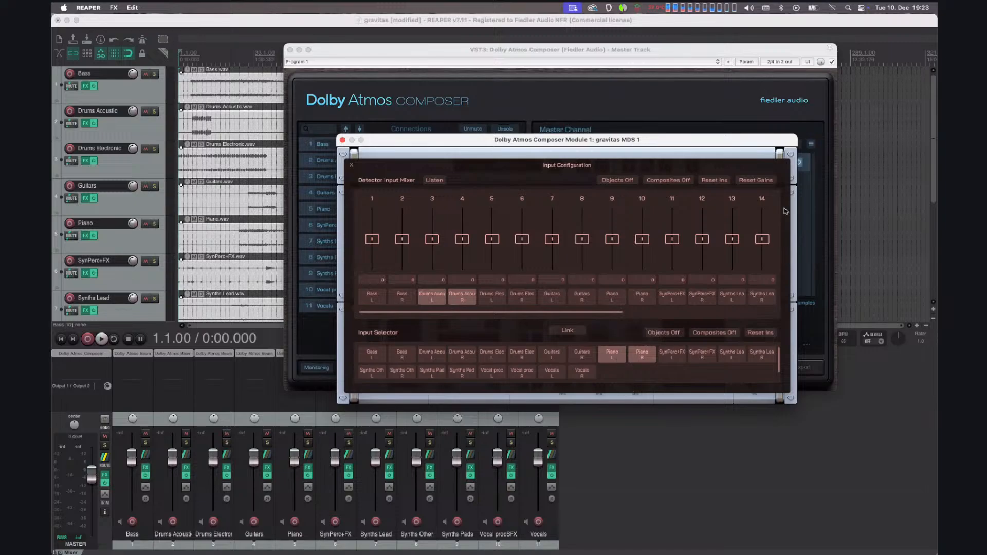
Reset the inputs of both the detector mixer and the Input Selector, and close the input configuration.
click(711, 182)
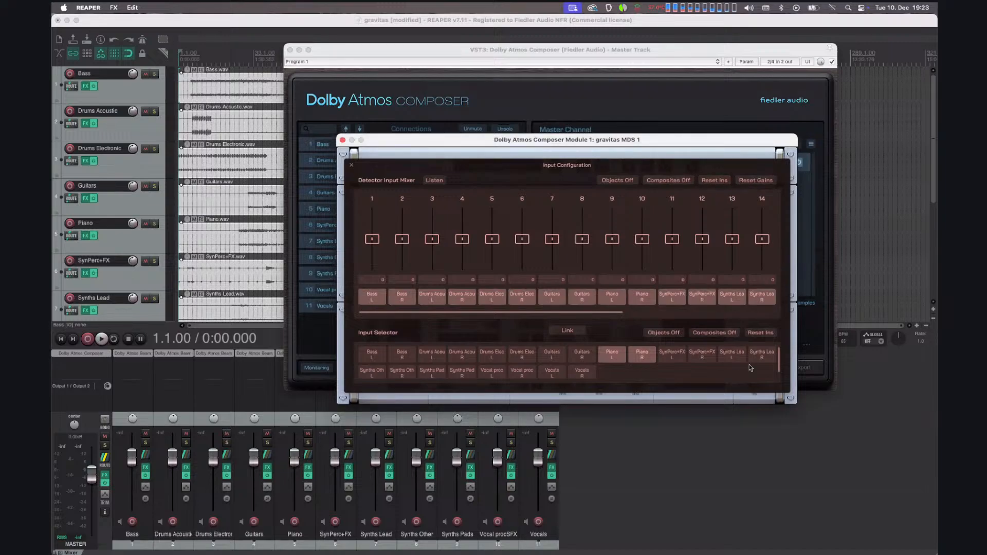
click(760, 333)
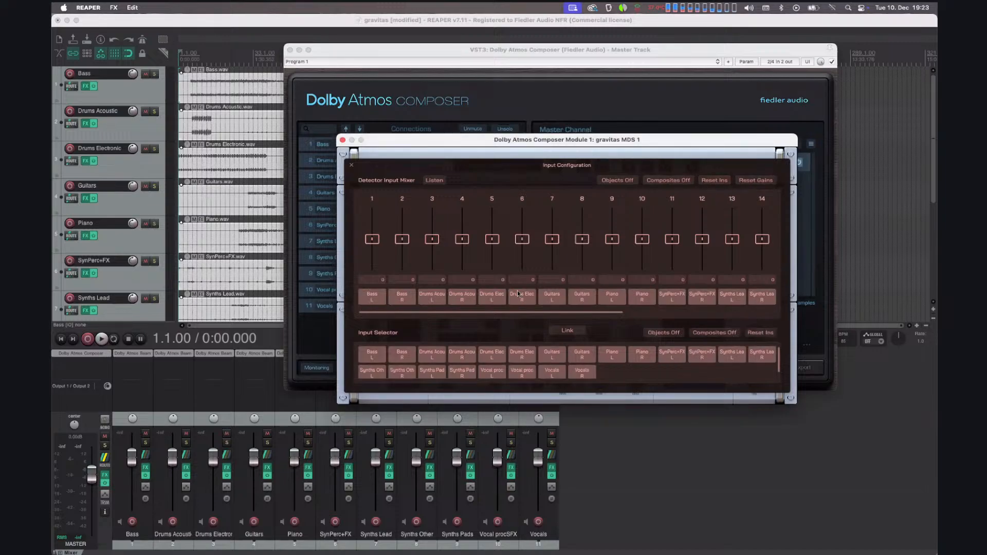
click(352, 166)
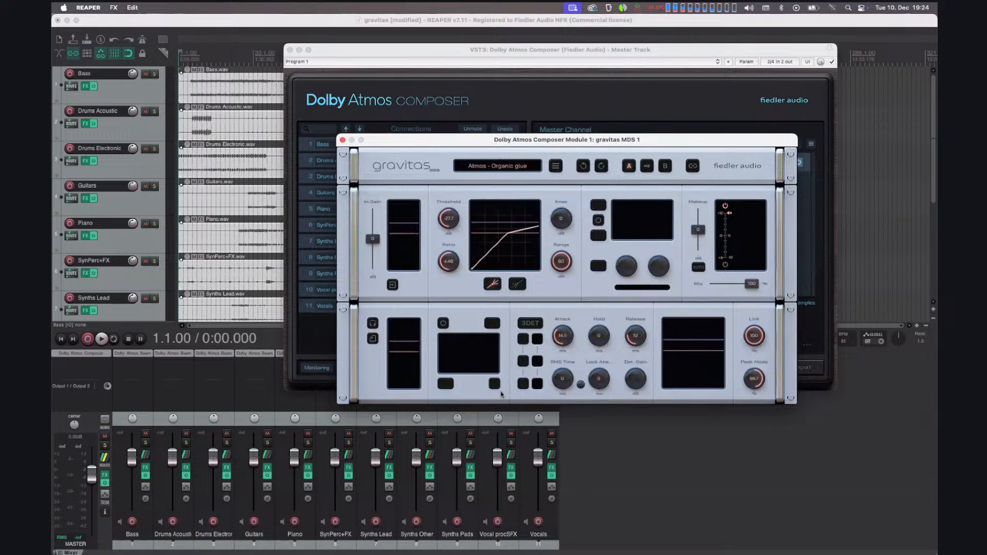
Play the project at a reduced master volume, watch the compressor's meters and check its input configuration.
click(318, 353)
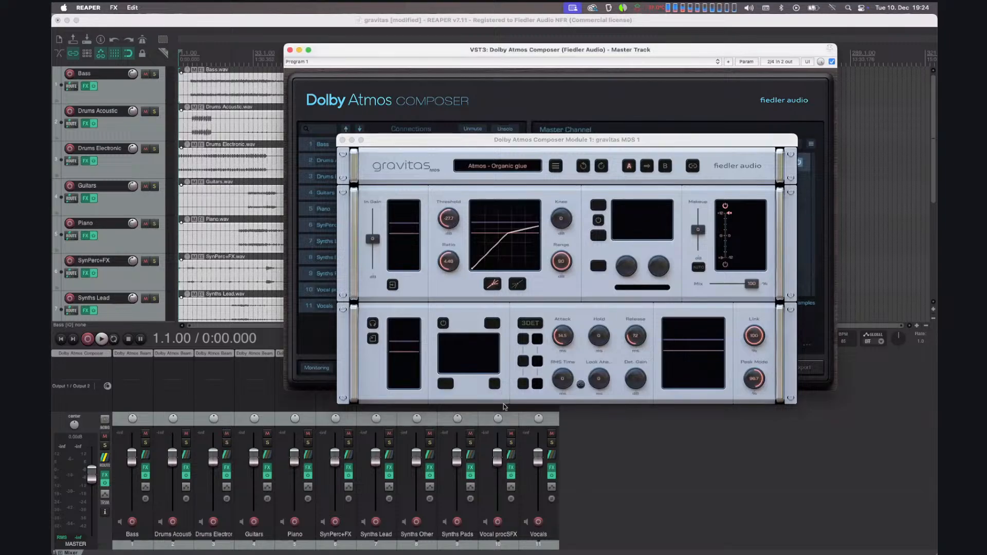
key(space)
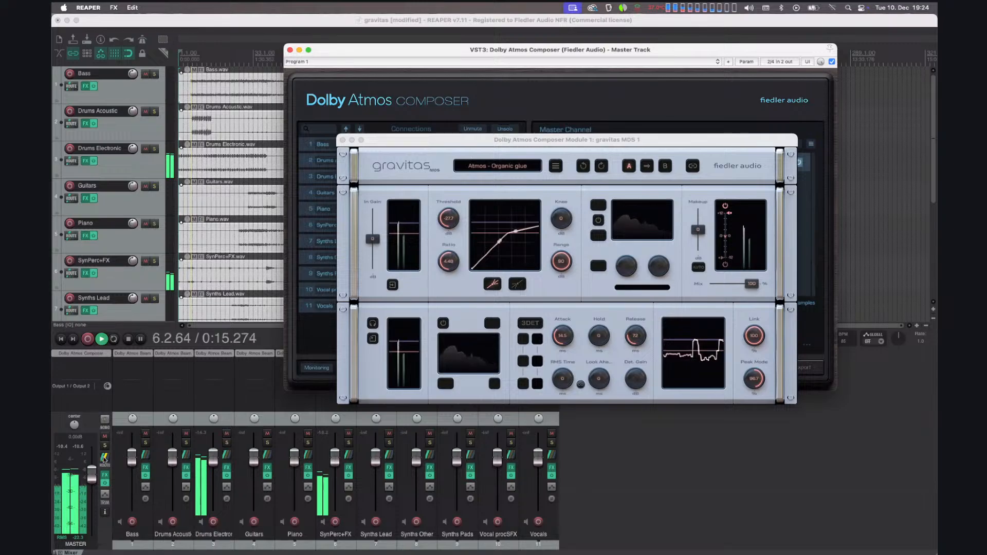
drag(92, 474, 94, 498)
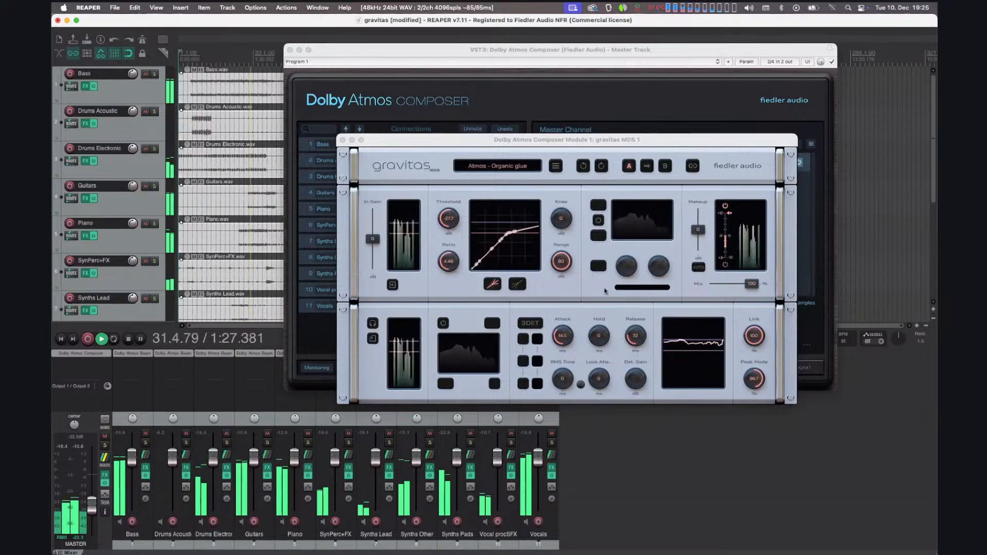
click(393, 284)
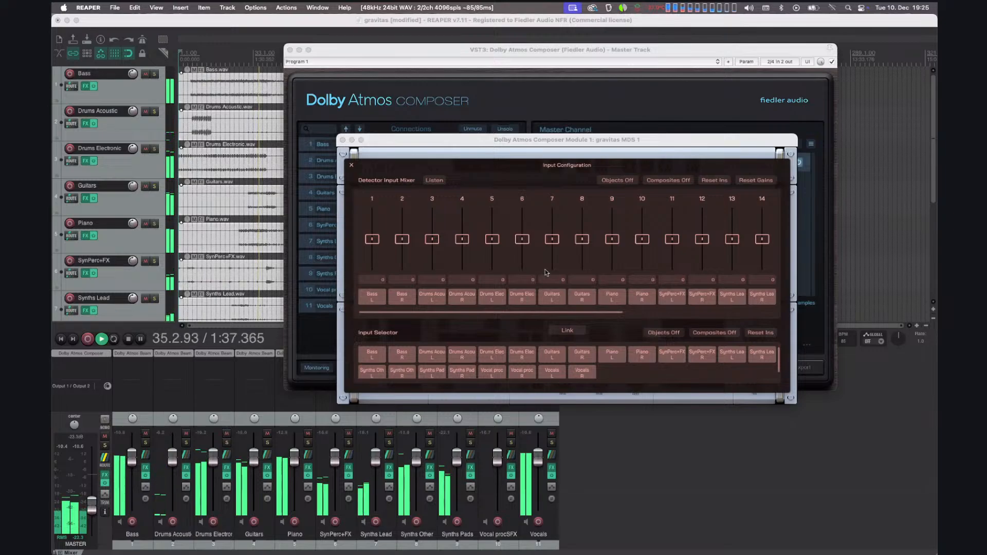
click(351, 164)
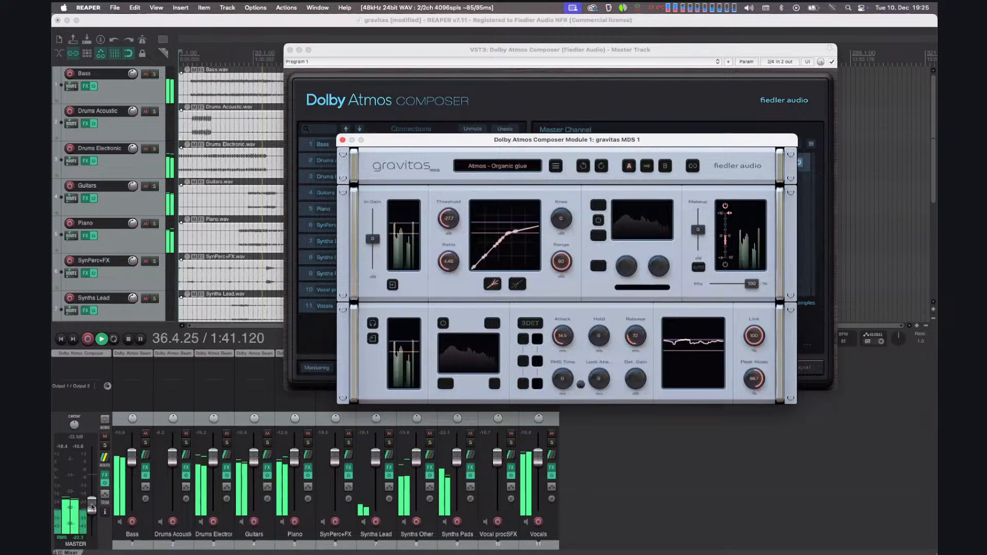
Raise the master volume to about +0.72 dB during playback, viewing gravitas's input configuration in between.
drag(92, 506, 96, 472)
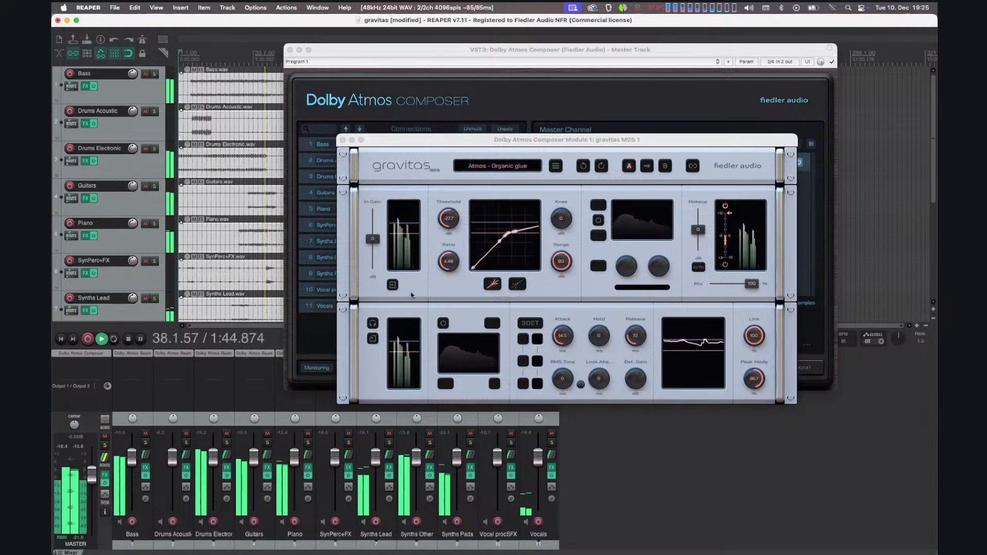
click(392, 285)
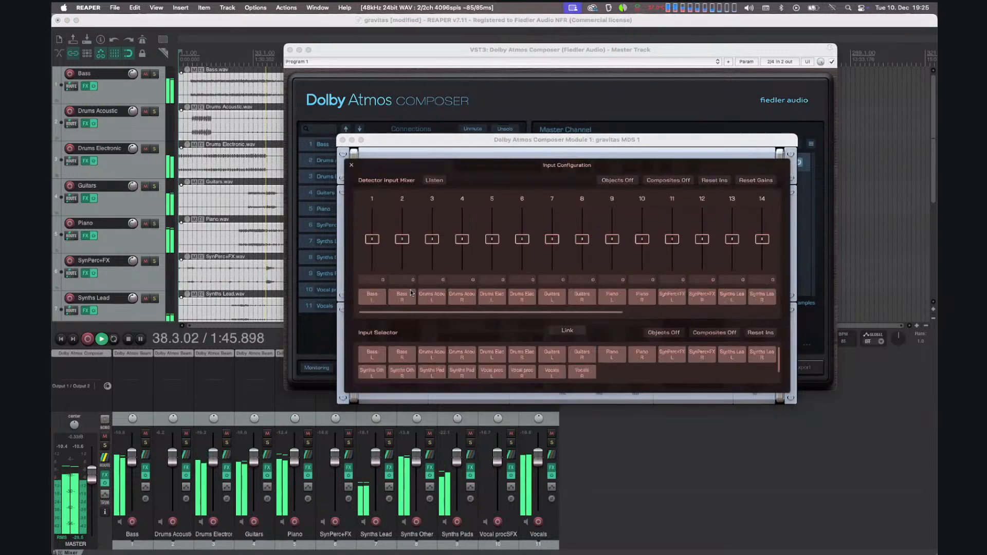
click(352, 165)
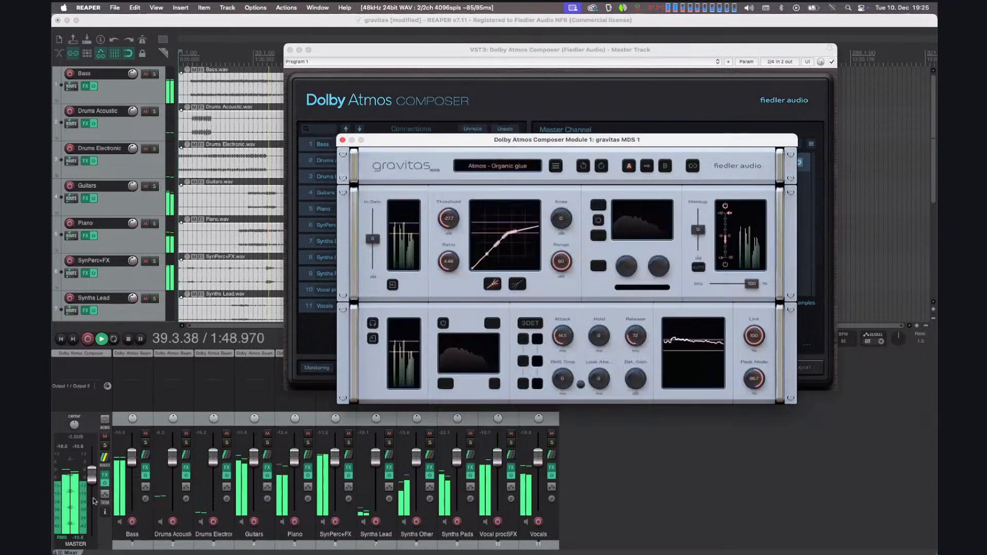
mouse_move(94, 479)
mouse_down()
mouse_move(95, 512)
mouse_move(100, 471)
mouse_up()
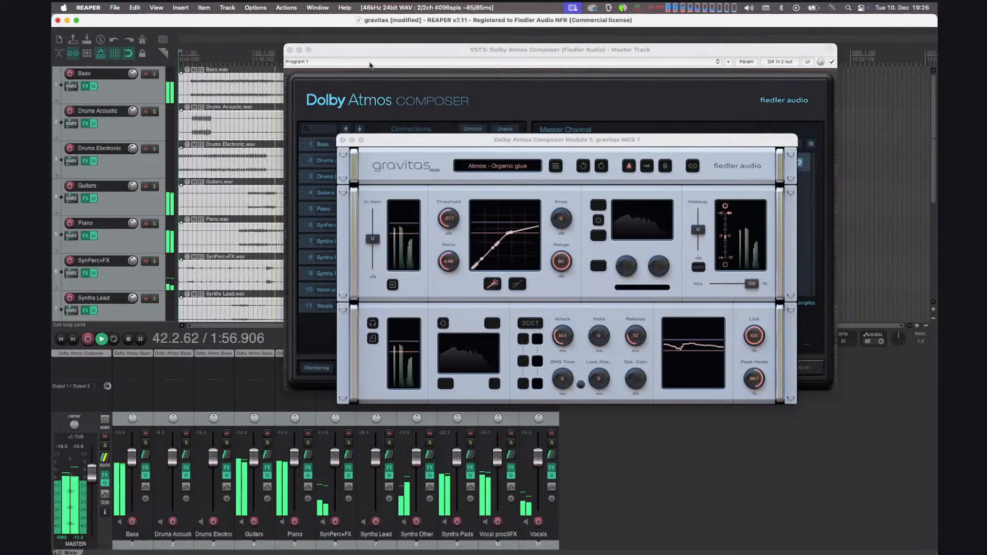
Move the Composer window clear of the arrangement, play from bar 55 and set the compressor's threshold to about -34 dB.
drag(308, 50, 463, 82)
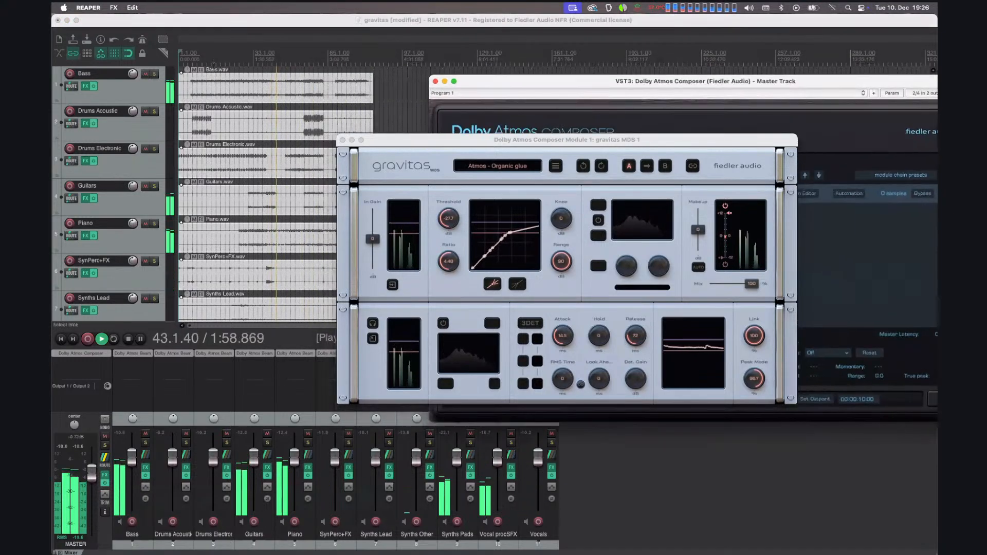
click(304, 58)
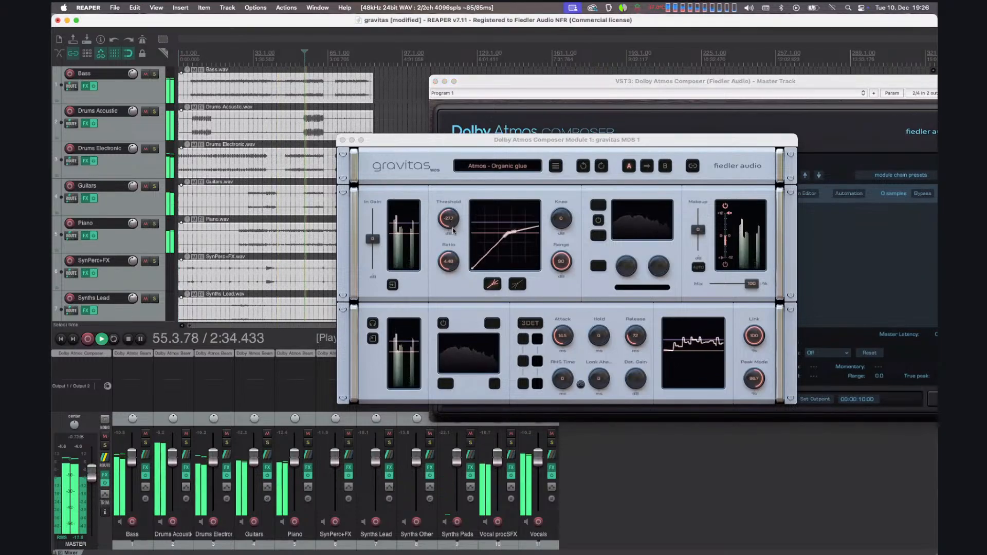
drag(449, 218, 459, 246)
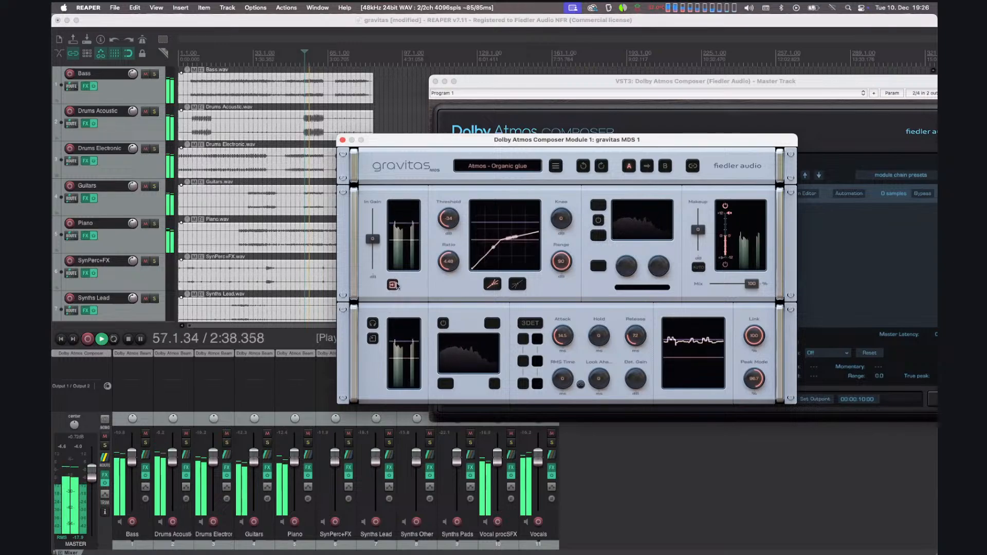
Exclude Drums Acoustic and Drums Electronic L and R from the detector inputs and trim the master volume to about -0.38 dB.
click(458, 335)
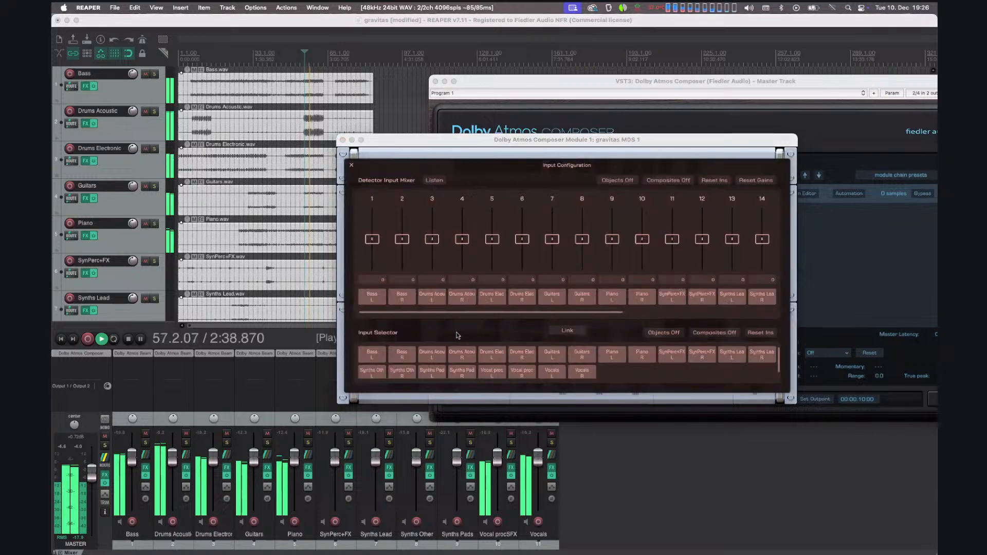
click(433, 297)
click(461, 297)
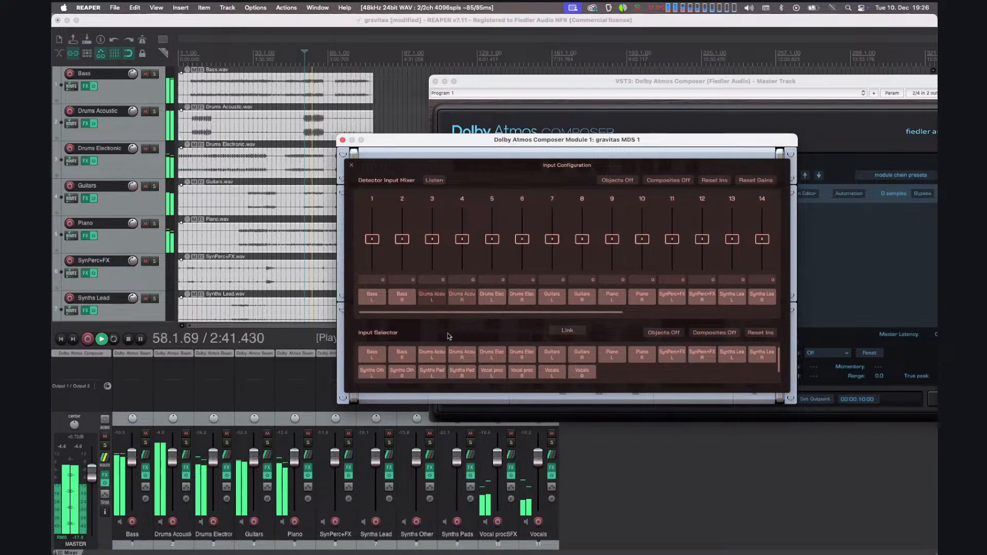
click(491, 306)
click(512, 309)
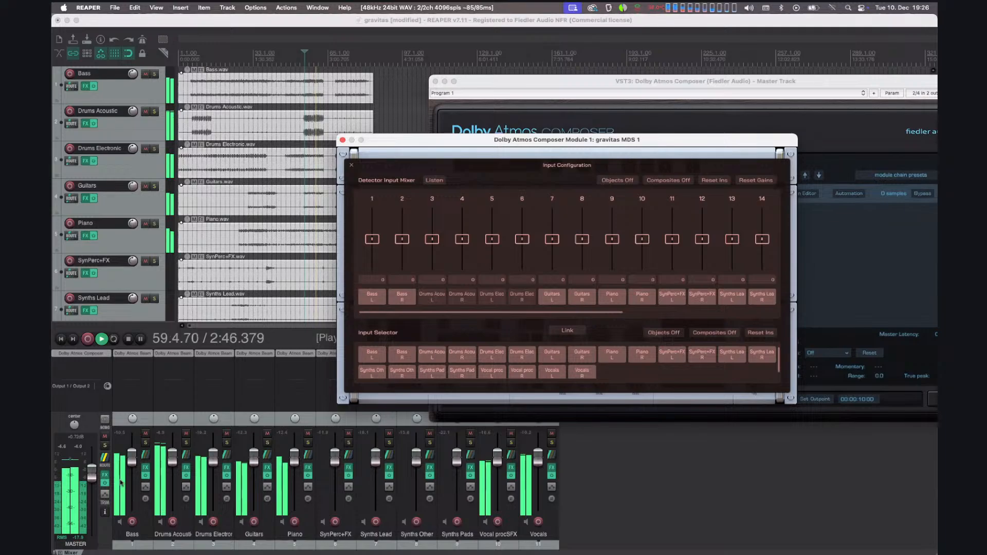
mouse_move(92, 477)
mouse_down()
mouse_move(92, 492)
mouse_move(92, 474)
mouse_up()
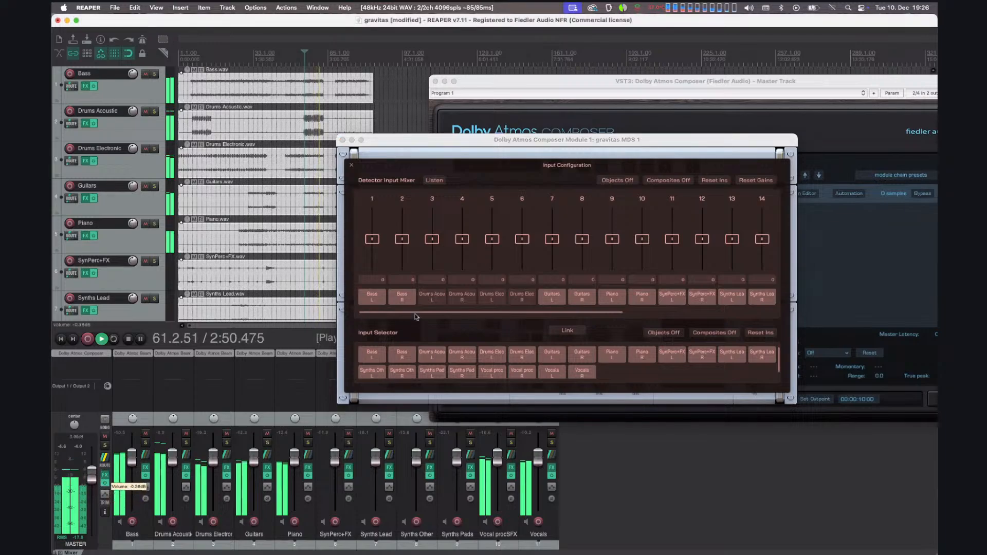
Re-enable the four acoustic and electronic drum channels in the detector mixer and raise the master volume to about +3.0 dB.
click(432, 298)
click(462, 298)
click(493, 298)
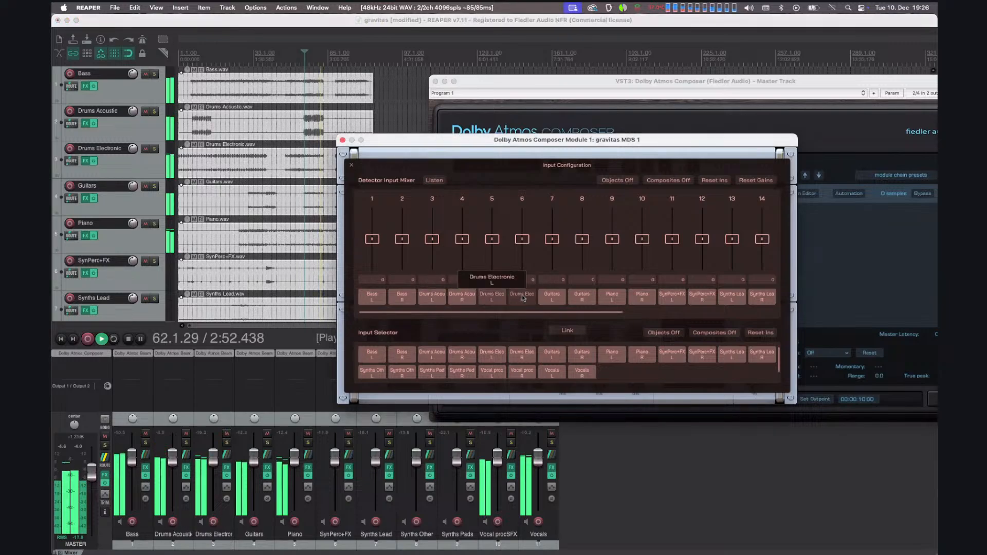
click(523, 298)
drag(92, 473, 92, 463)
Restart playback from bar 55 and raise the detector gains of Drums Acoustic R and Drums Electronic L to about 16 dB.
key(space)
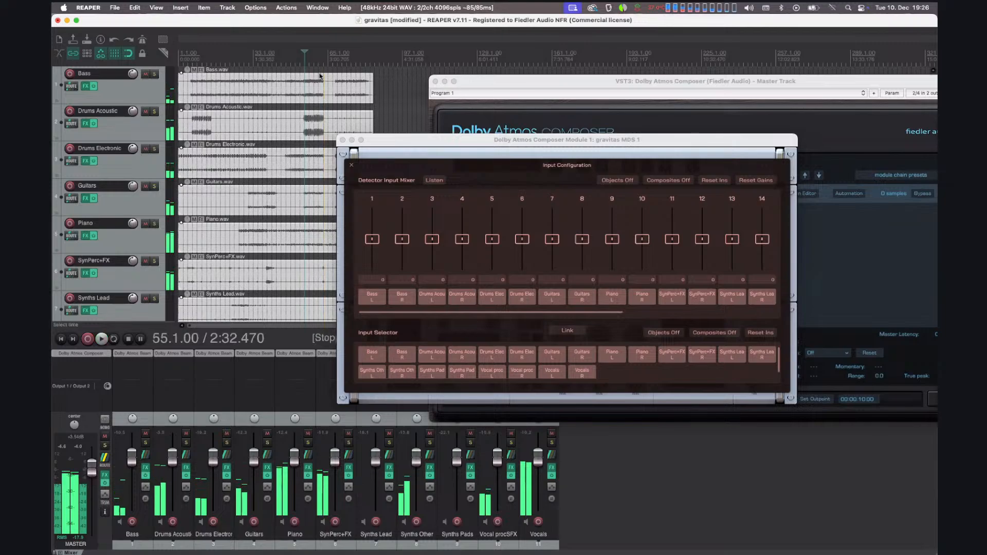
key(space)
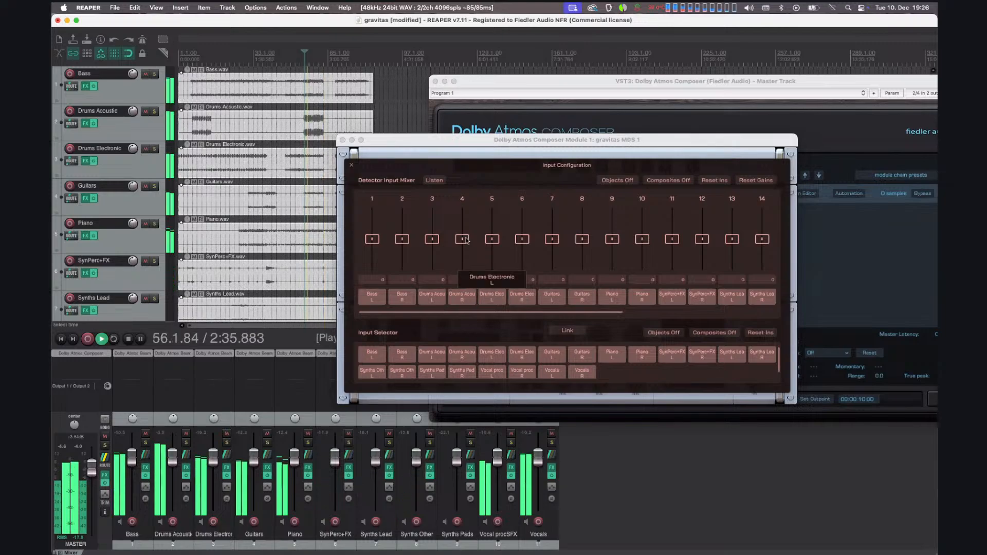
mouse_move(465, 238)
mouse_down()
mouse_move(463, 221)
mouse_move(492, 228)
mouse_move(492, 217)
mouse_move(465, 218)
mouse_up()
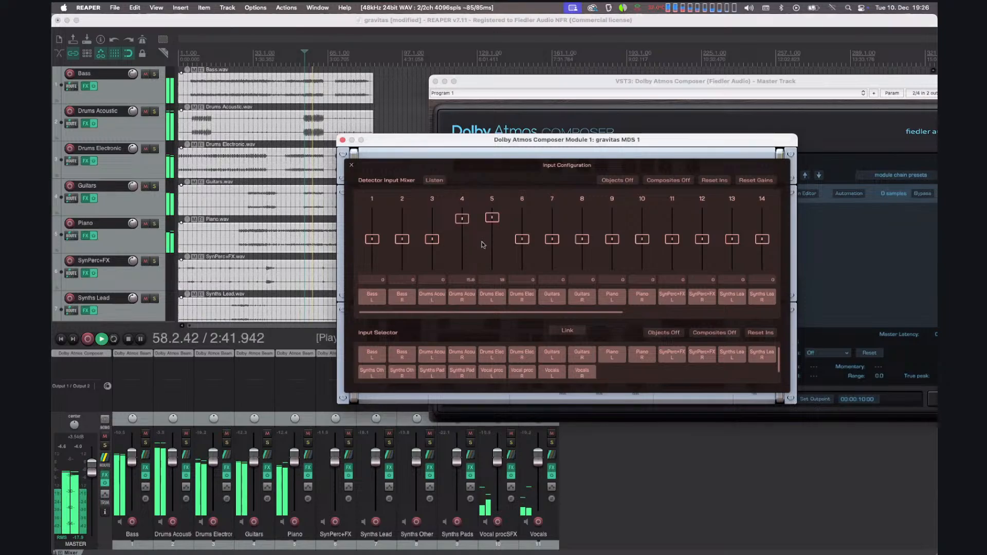
Stop playback and lower the master volume to about -11.3 dB.
click(96, 471)
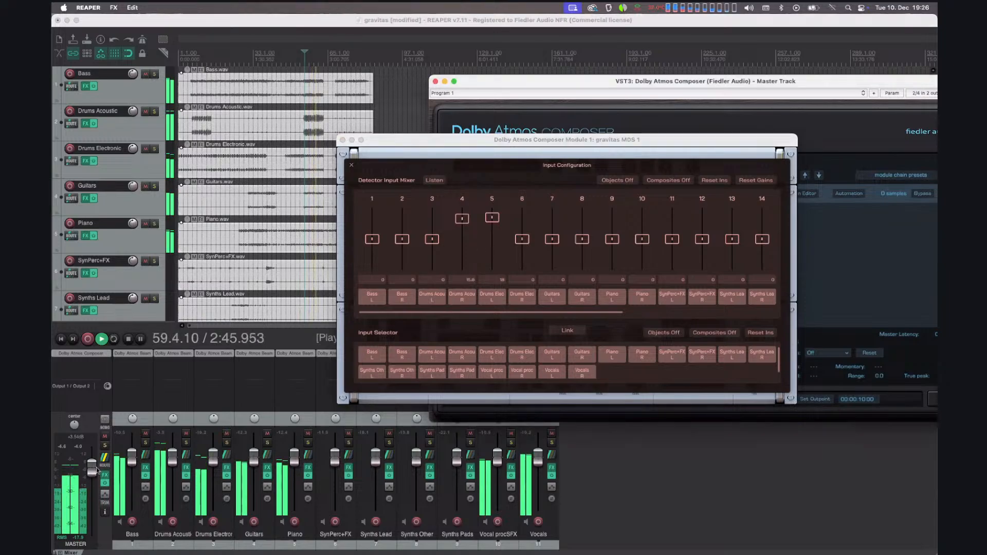
key(space)
click(94, 483)
mouse_move(94, 483)
mouse_down()
mouse_move(96, 501)
mouse_move(96, 487)
mouse_up()
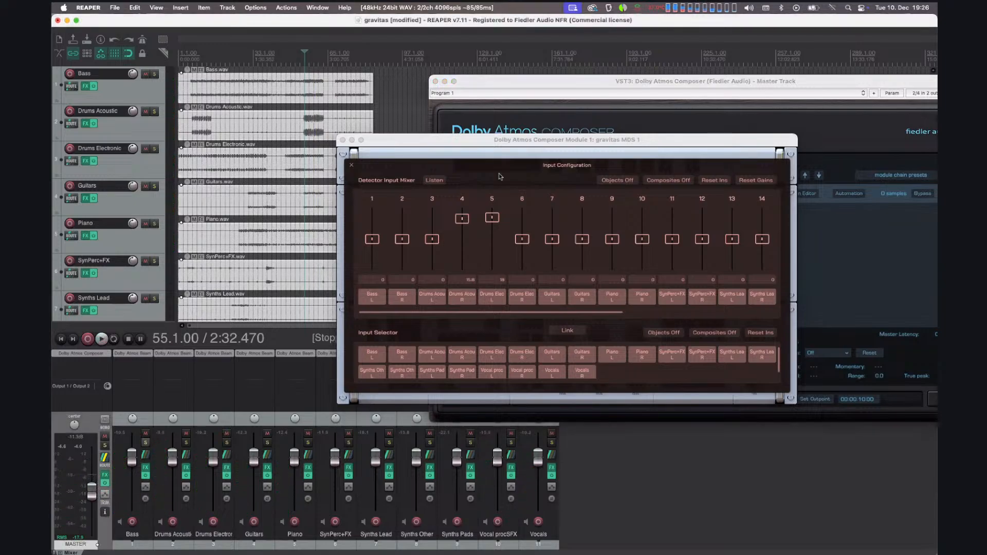
Reset the detector gains of Drums Acoustic R and Drums Electronic L to 0, close the input configuration and reset the threshold to -18 dB.
double_click(467, 221)
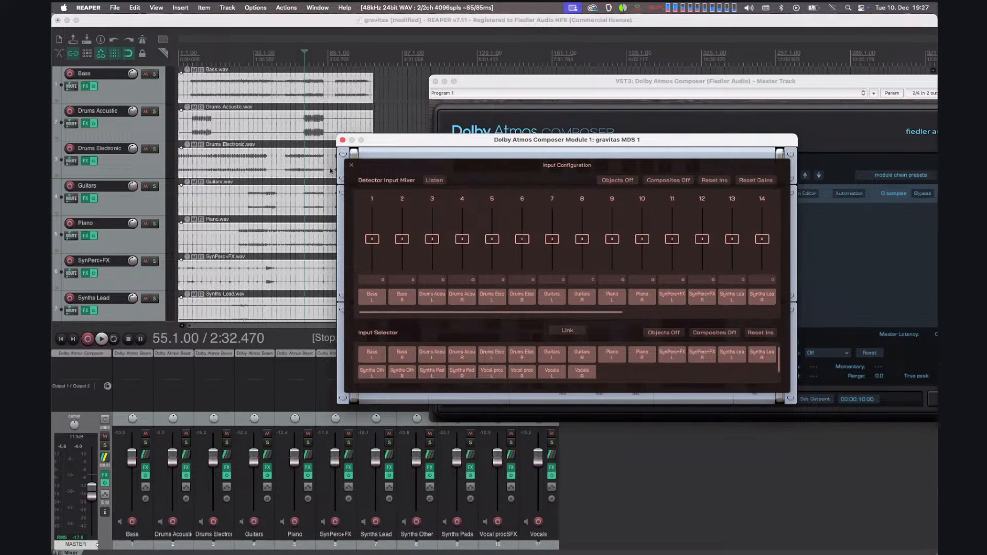
click(352, 164)
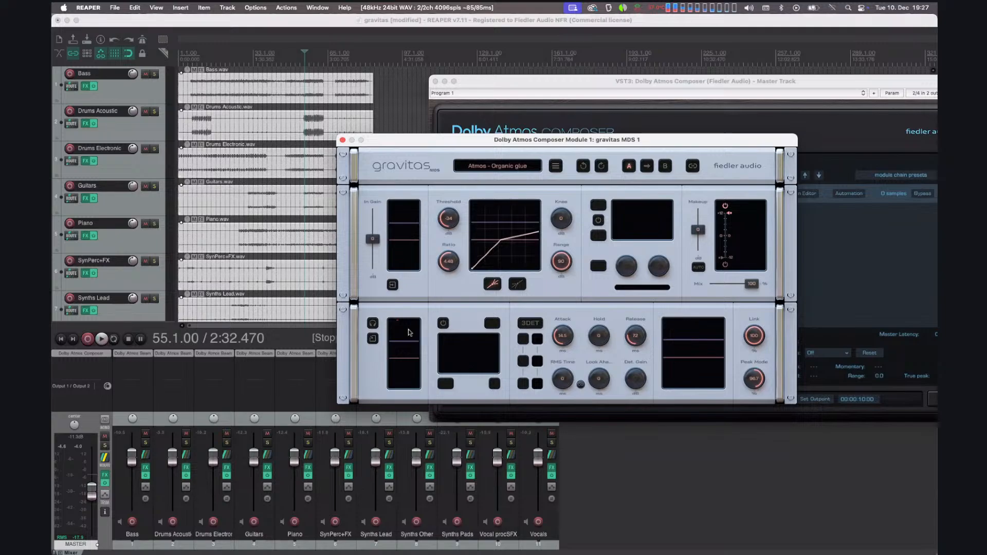
double_click(453, 220)
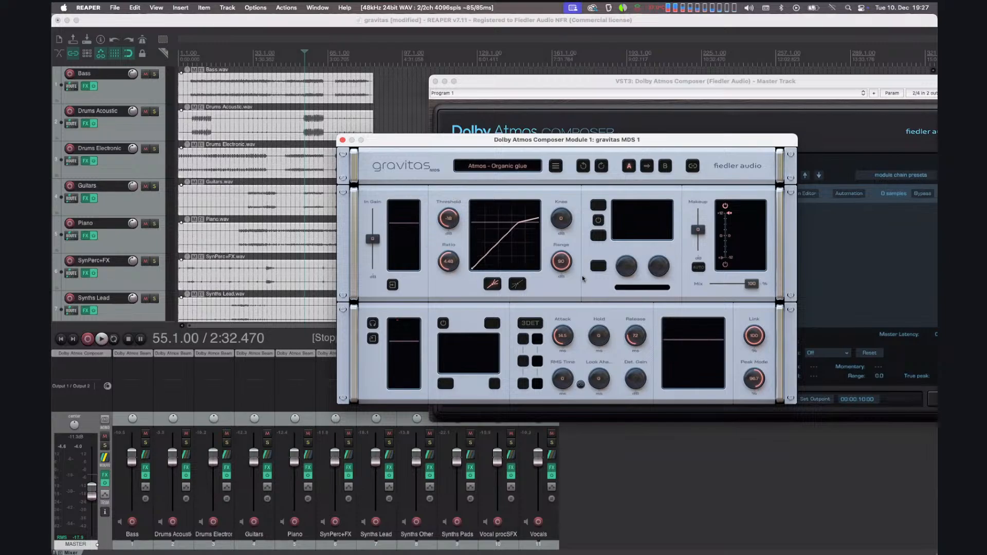
Set the above-threshold ratio to 1 and switch gravitas MDS to editing the below-threshold processing.
drag(450, 272, 483, 323)
click(523, 286)
drag(456, 250, 457, 297)
click(493, 285)
mouse_move(450, 266)
mouse_down()
mouse_move(455, 305)
mouse_move(452, 269)
mouse_up()
text(1)
key(Return)
click(517, 285)
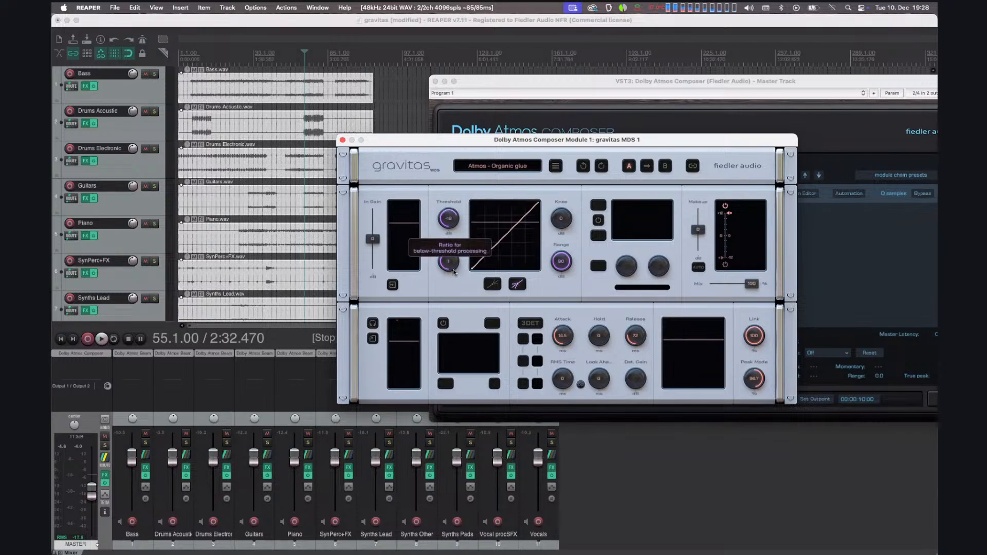
Start playback from bar 55 and set the below-threshold ratio to 2.94 and the threshold to about -23 dB.
drag(452, 270, 455, 282)
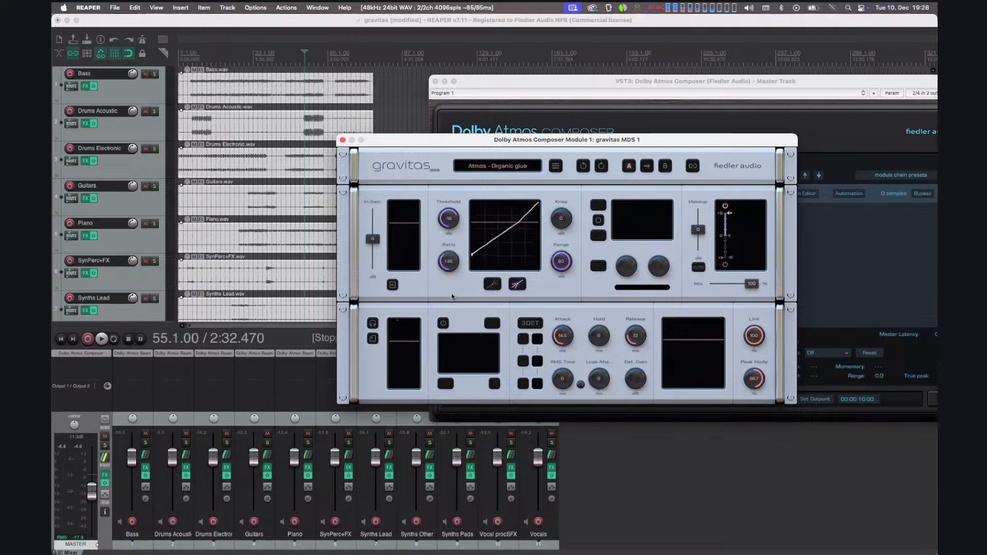
double_click(455, 268)
key(space)
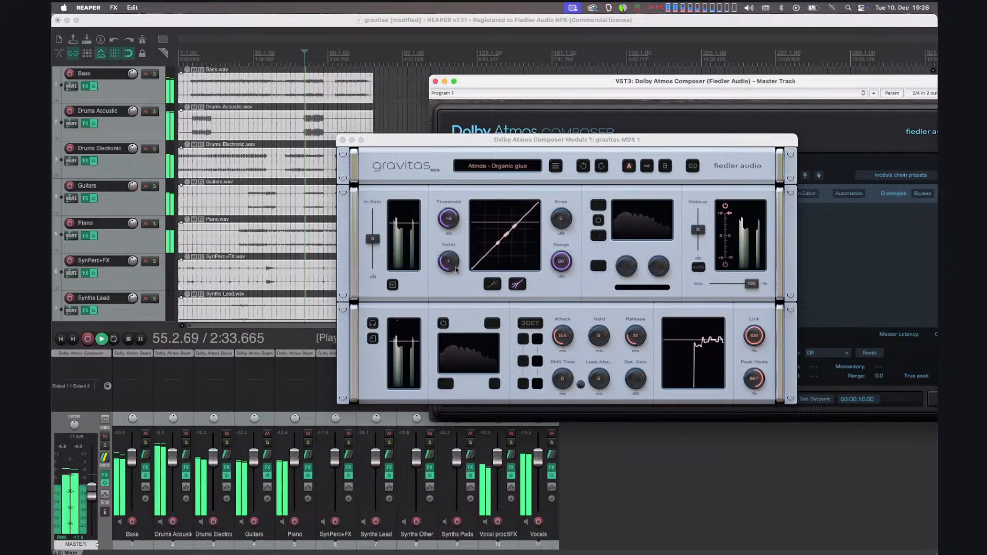
mouse_move(455, 268)
mouse_down()
mouse_move(461, 228)
mouse_move(455, 256)
mouse_up()
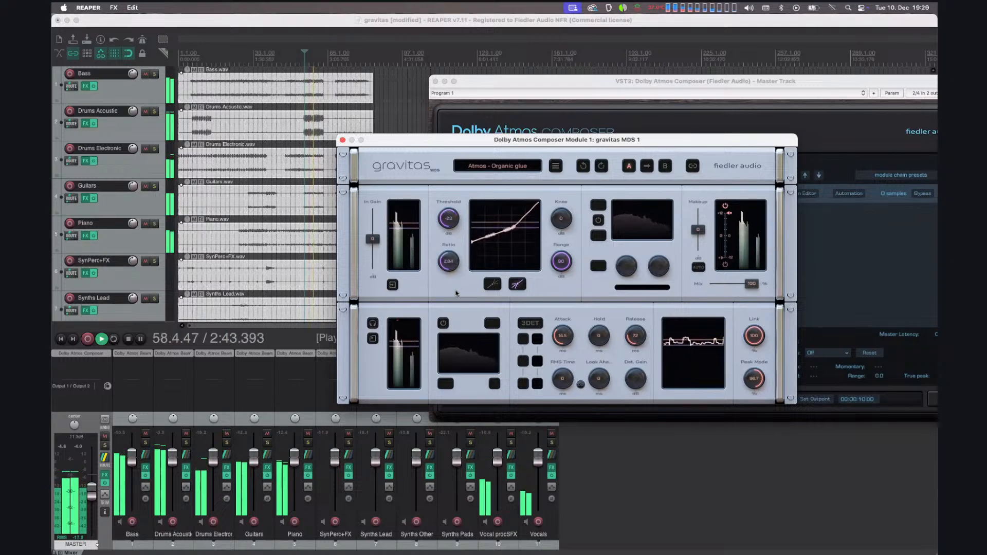
Compare the mix with the gravitas module bypassed and active during playback, shifting the Composer window to expose its module controls, and leave it bypassed.
click(920, 194)
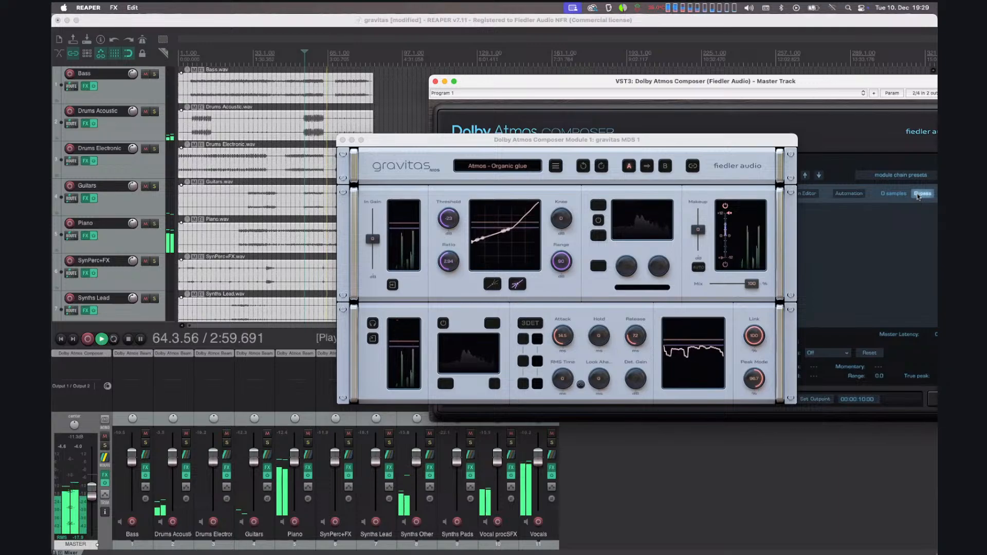
click(919, 196)
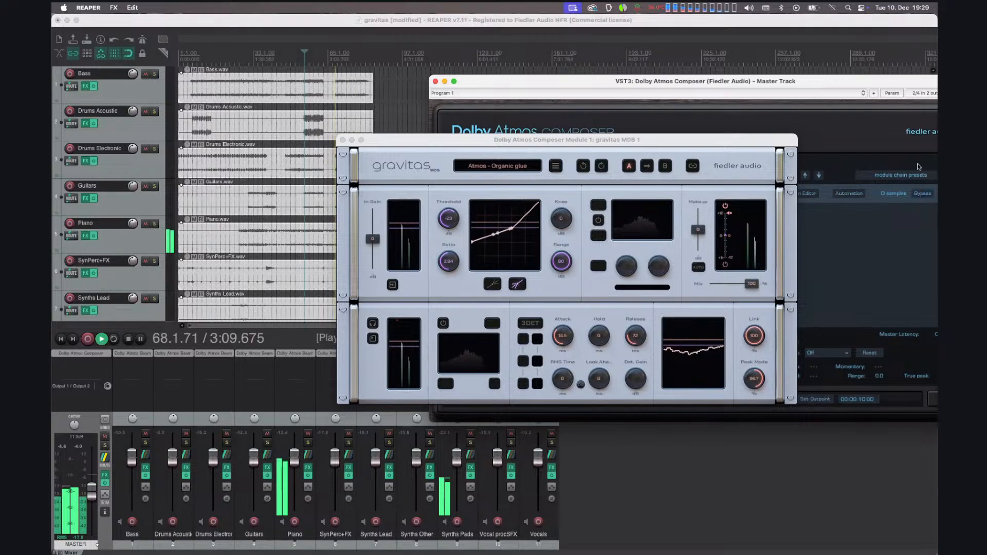
drag(895, 88, 862, 92)
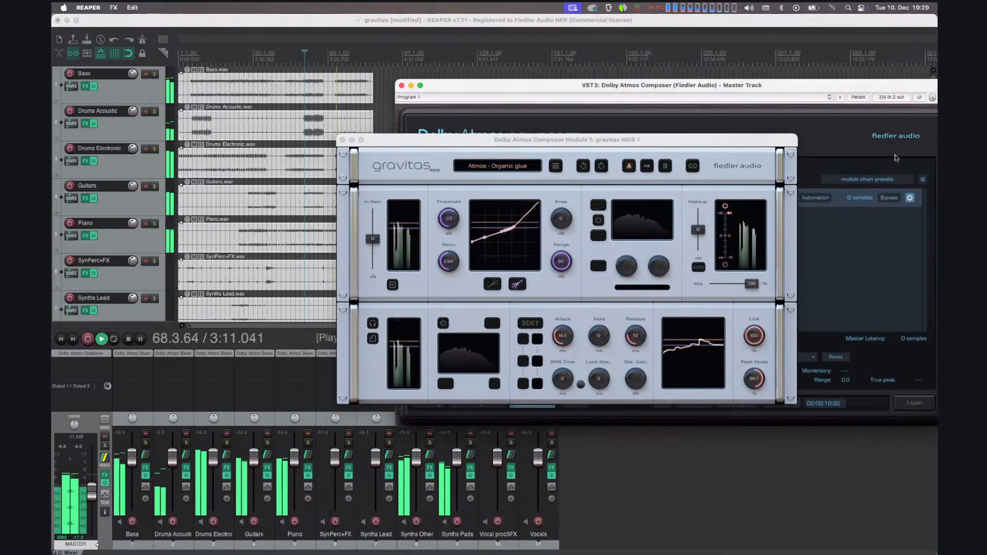
click(884, 199)
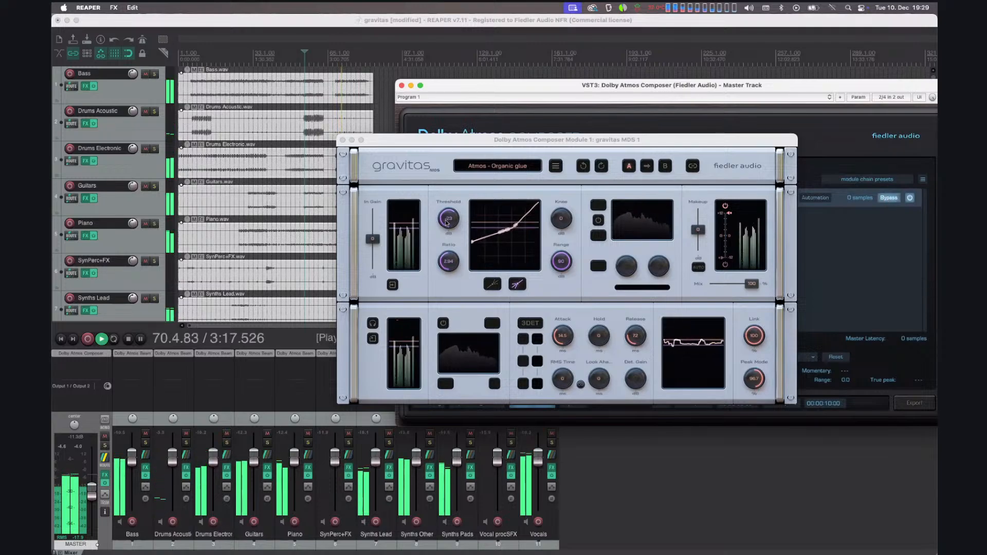
Lower the below-threshold processing's threshold to about -25.7 dB, compare it against the bypassed signal and stop playback.
drag(448, 224, 449, 233)
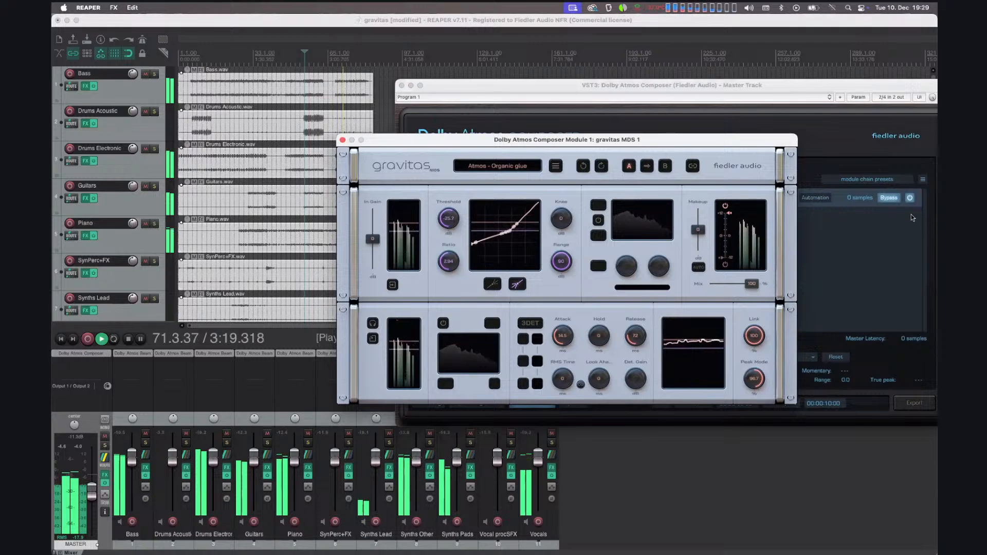
click(883, 201)
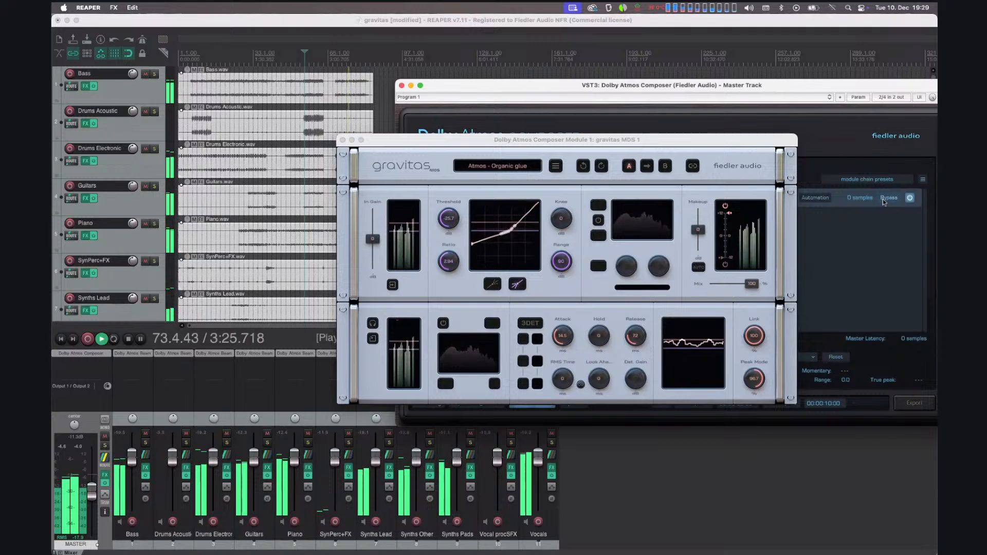
click(884, 201)
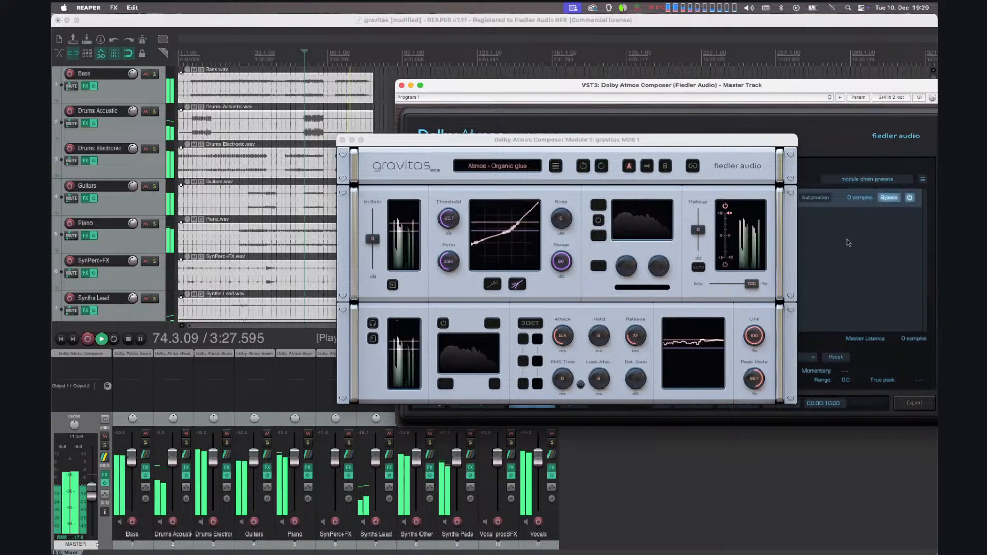
key(space)
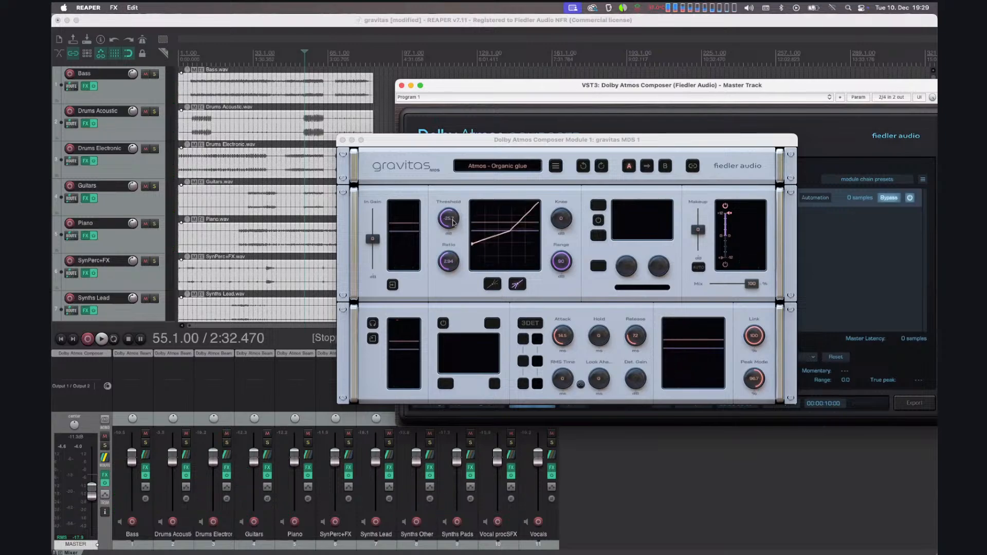
Set the below-threshold processing's threshold to about -22.9 dB and start playback from bar 65.
drag(455, 215, 455, 212)
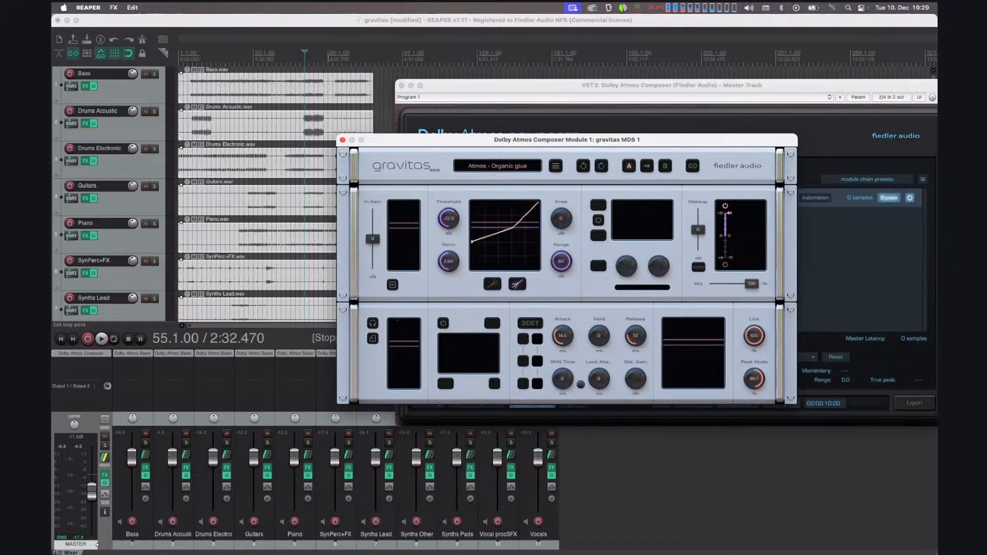
click(330, 62)
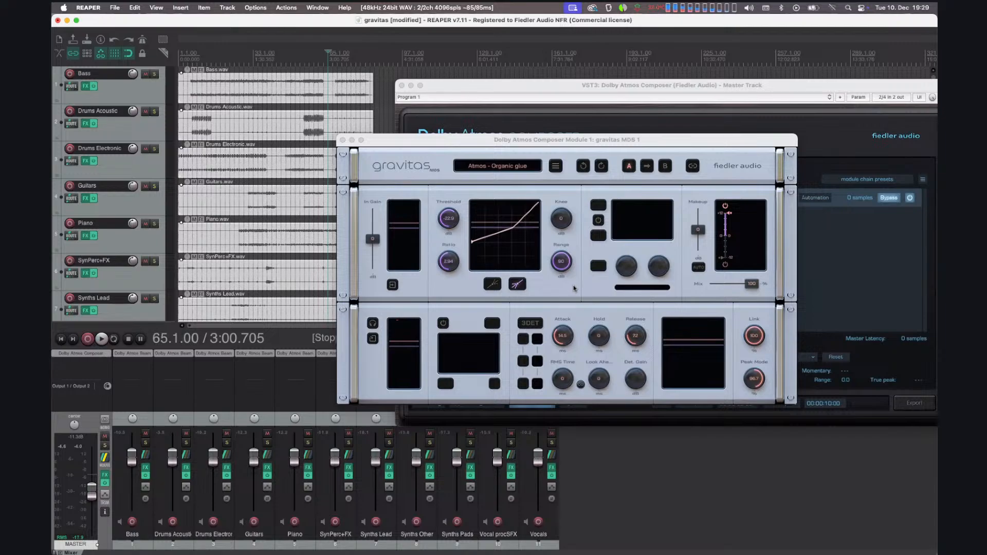
key(space)
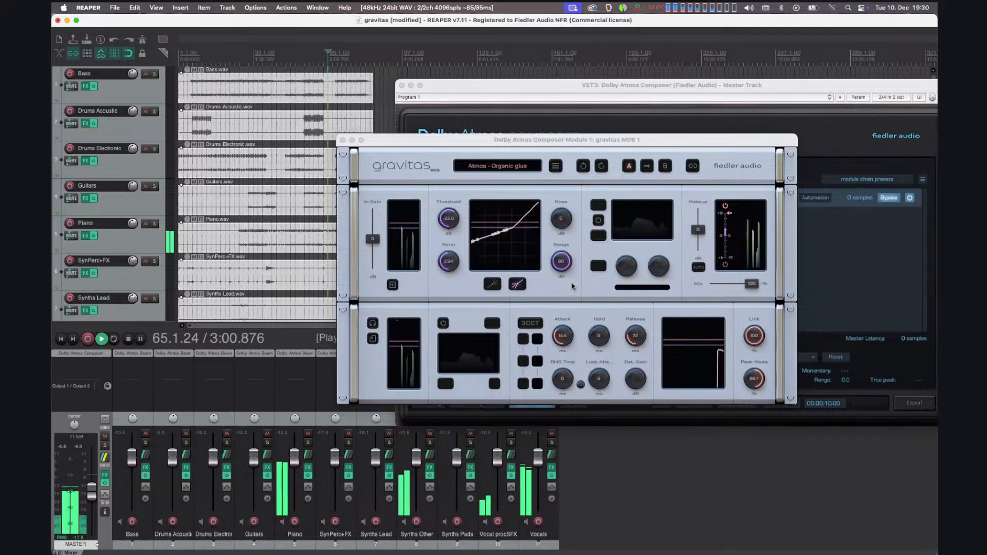
Compare the upward compression against the bypassed signal, leave the gravitas module active and stop playback.
click(885, 199)
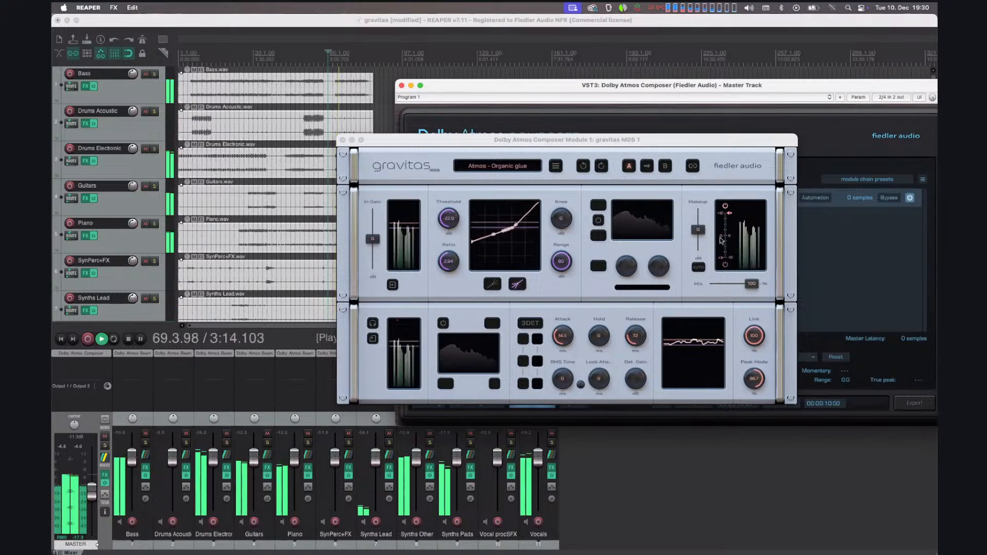
click(895, 199)
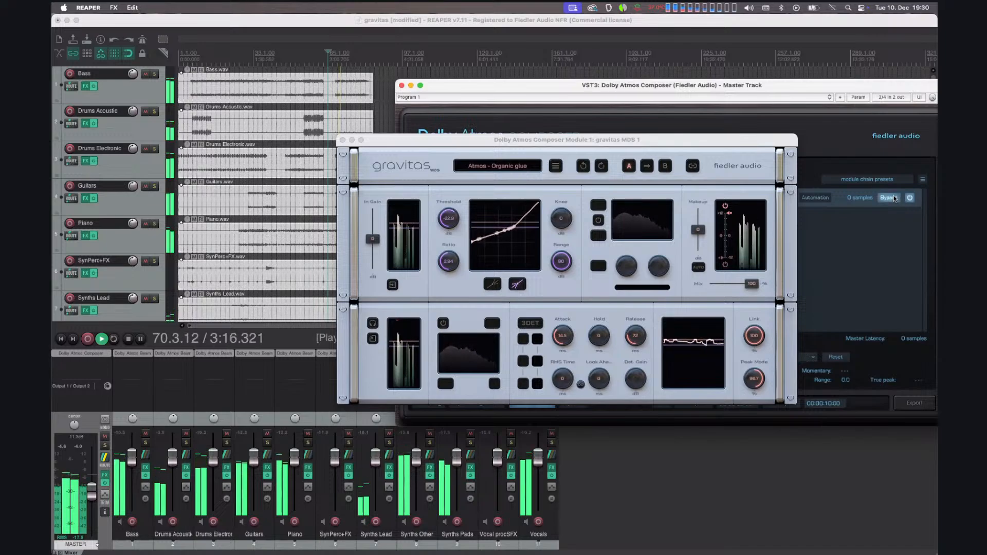
click(895, 199)
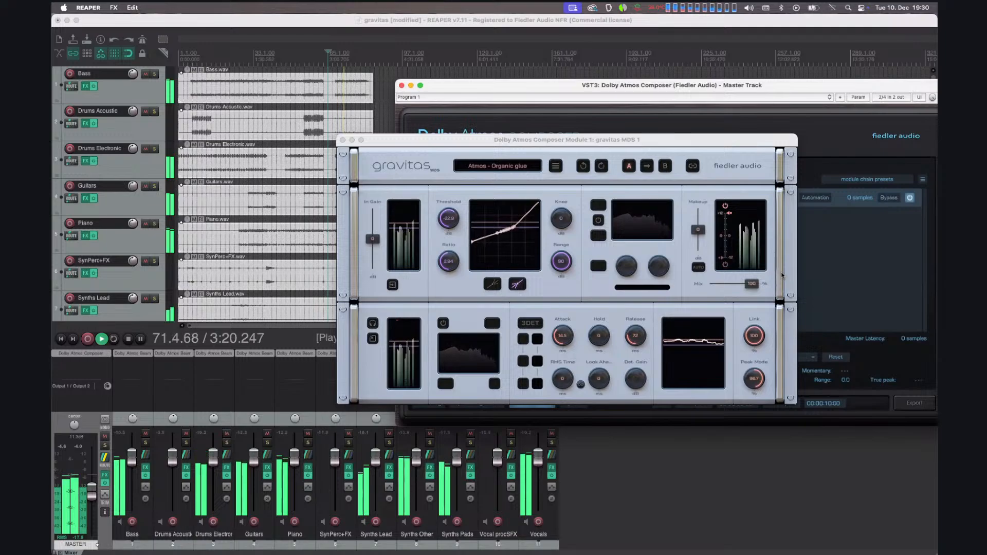
key(space)
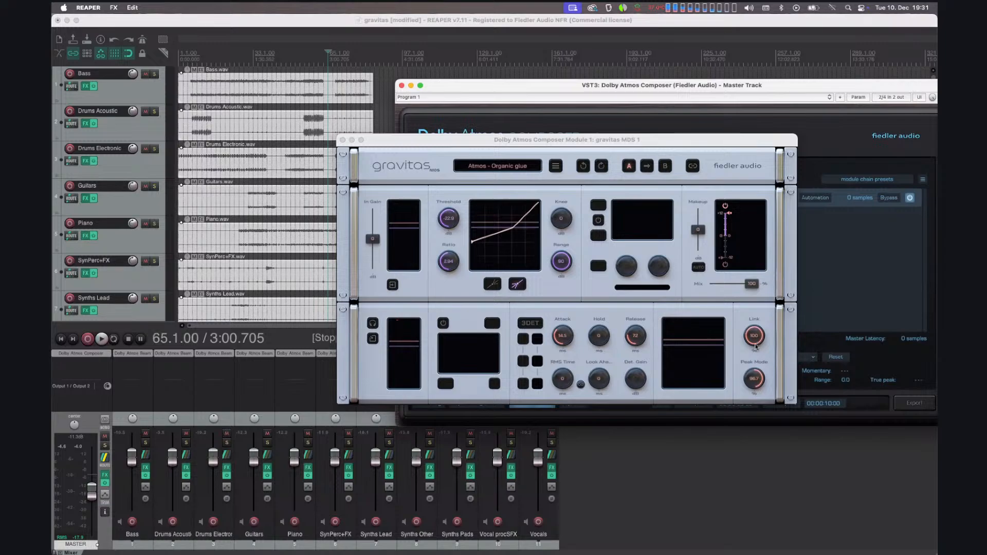
Set the detector's Peak Mode to 100% and its channel Link to 0%.
drag(756, 343, 795, 319)
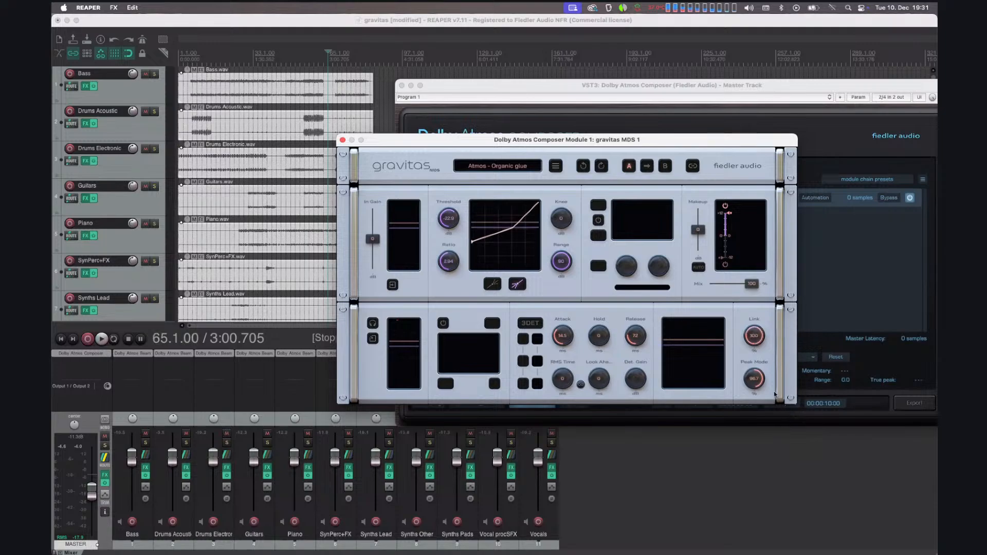
drag(755, 391, 759, 377)
click(752, 380)
drag(754, 369, 782, 282)
drag(754, 337, 767, 501)
Play from bar 63, compare the unlinked upward compression against the bypassed signal and stop with the module active.
click(322, 62)
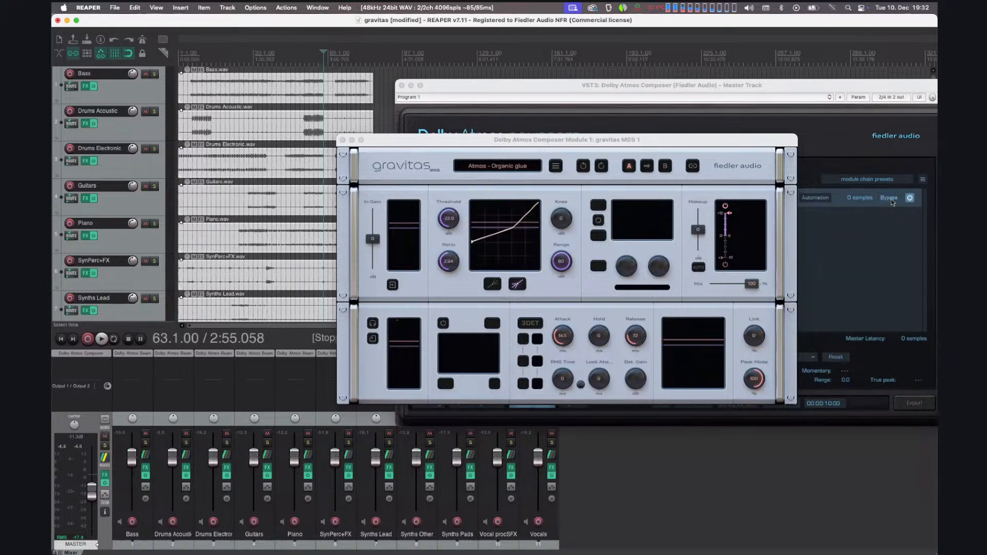
key(space)
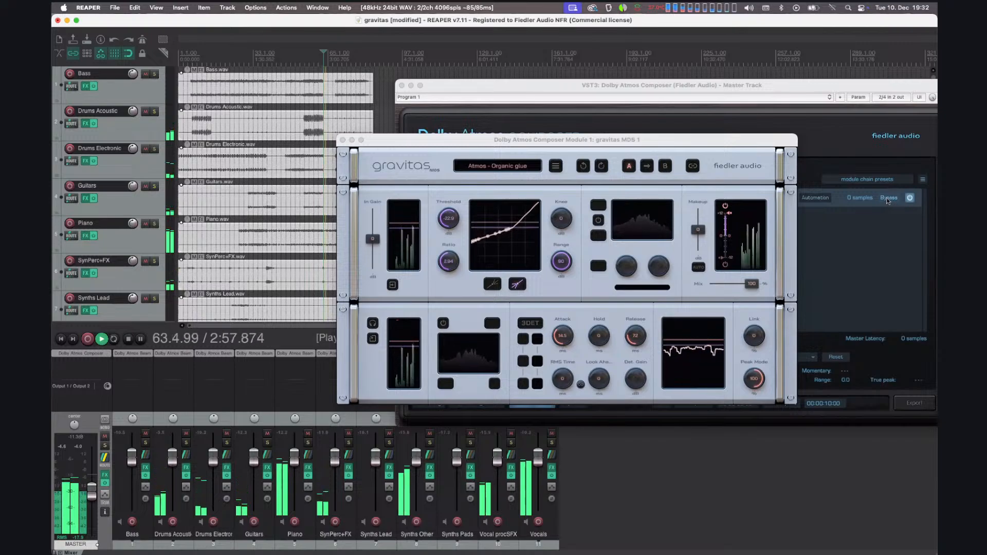
click(887, 199)
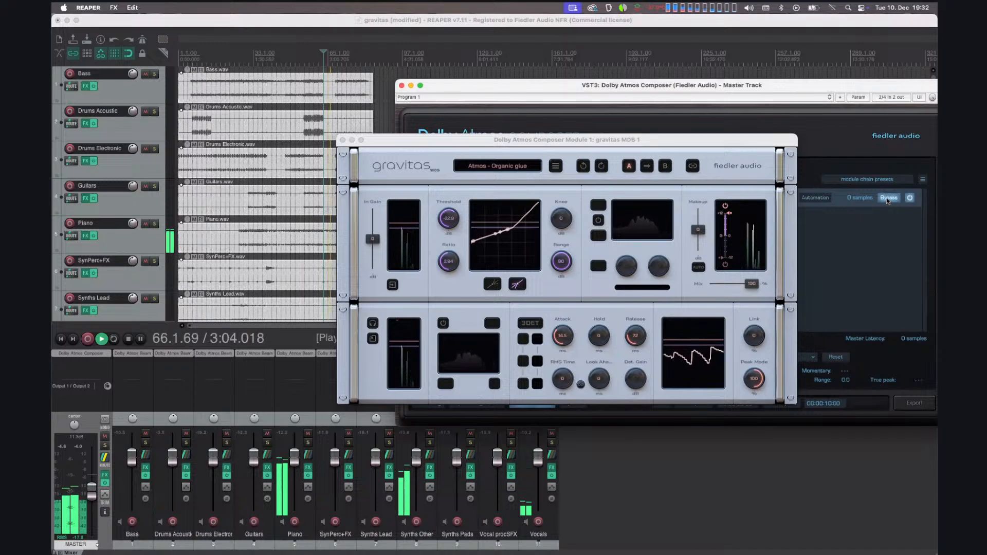
click(895, 201)
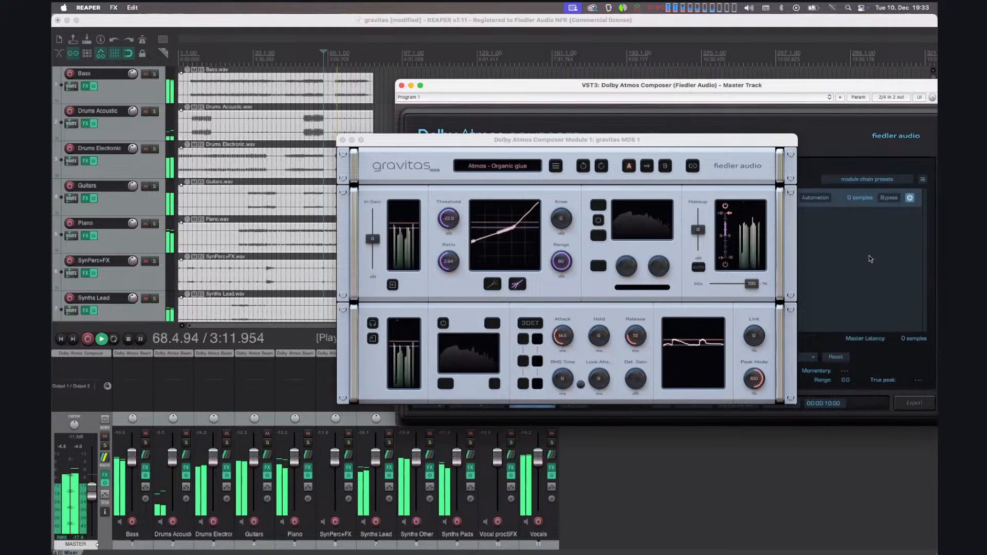
click(889, 198)
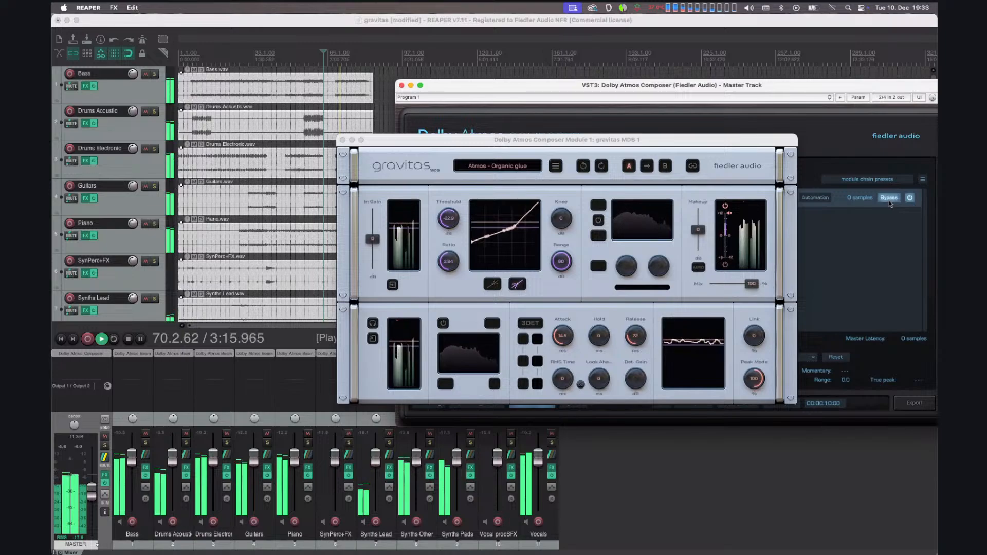
click(889, 198)
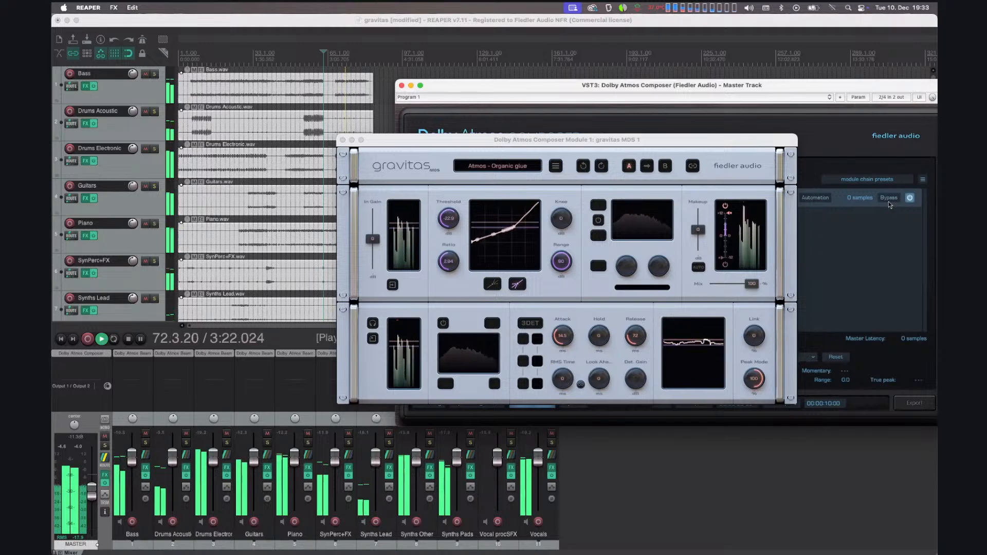
click(890, 199)
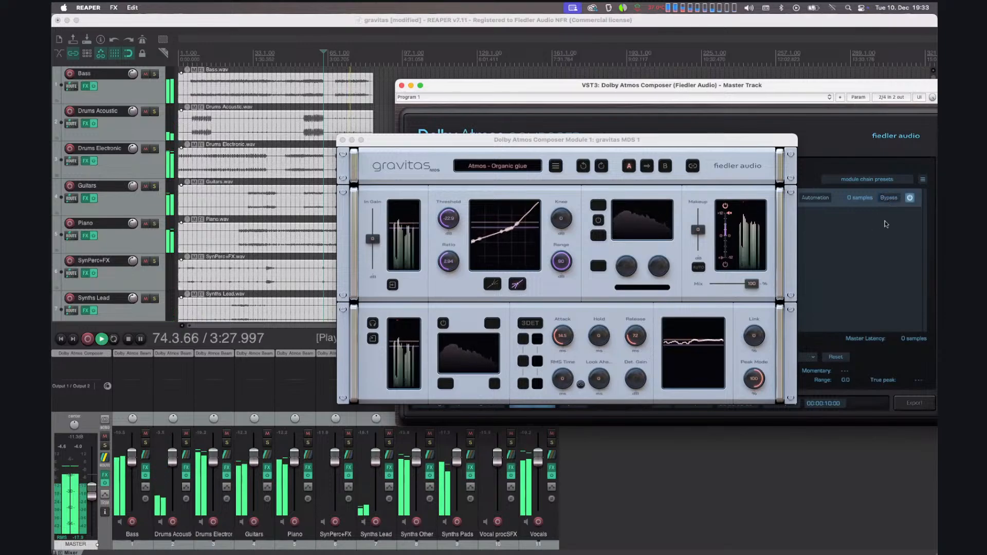
key(space)
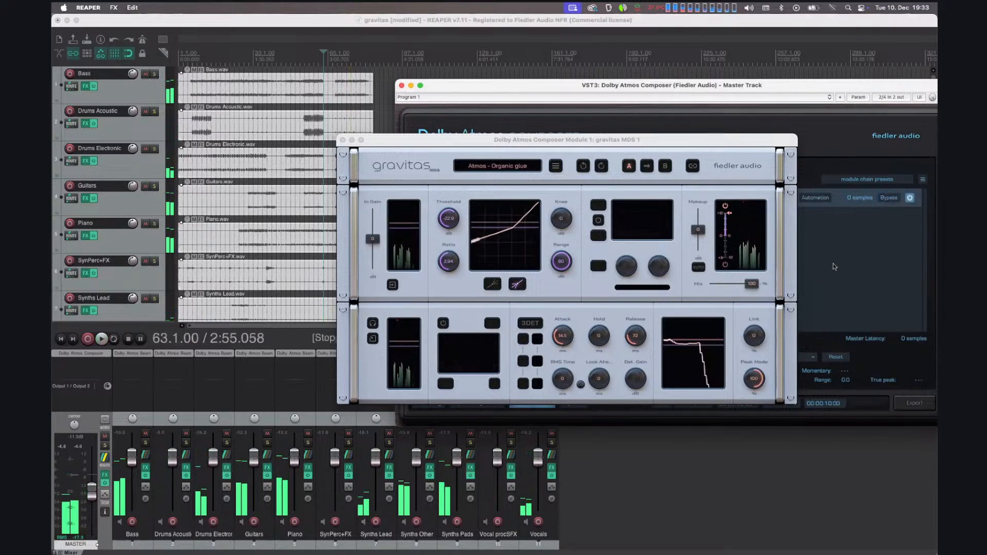
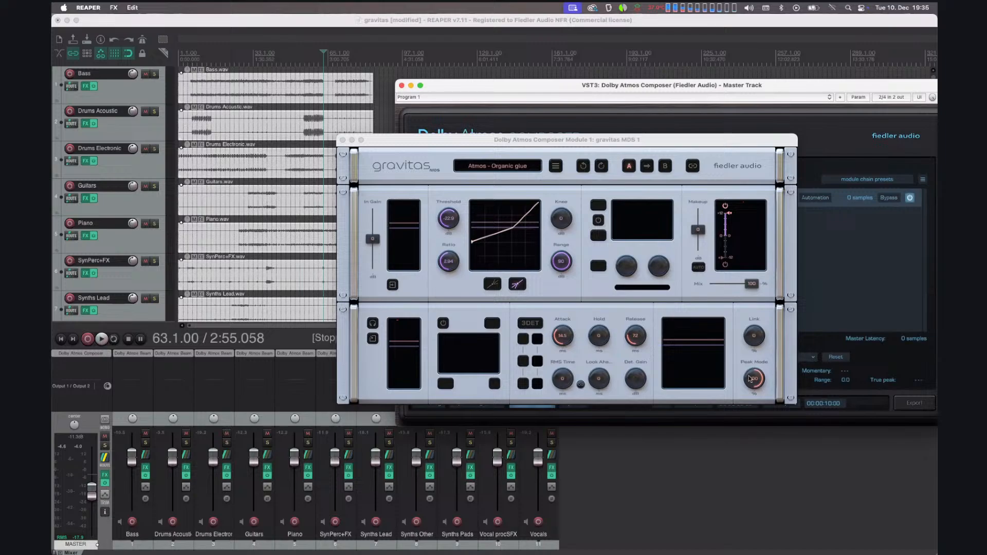
Reset the below-threshold ratio to 1 and the threshold to -18 dB, and switch to above-threshold processing.
double_click(452, 265)
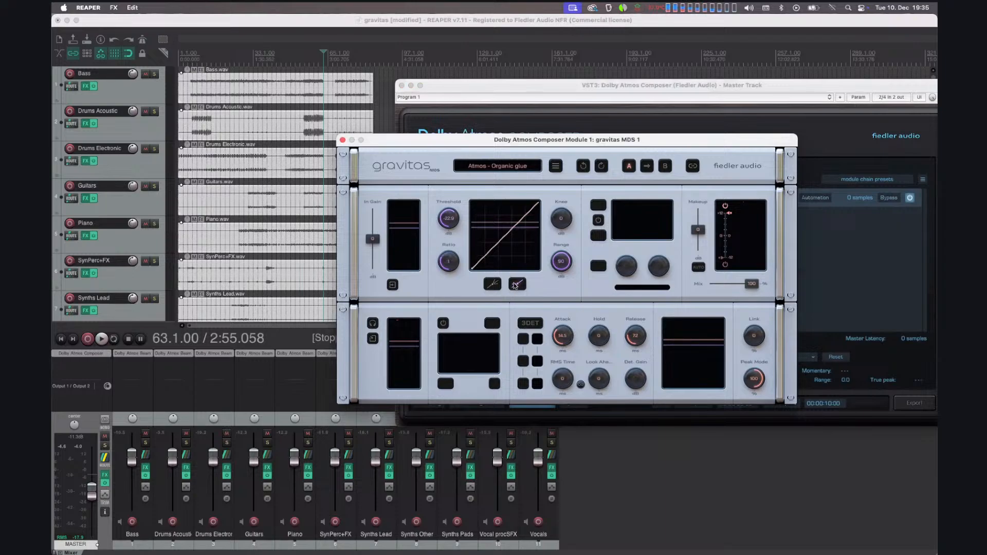
double_click(448, 216)
click(496, 286)
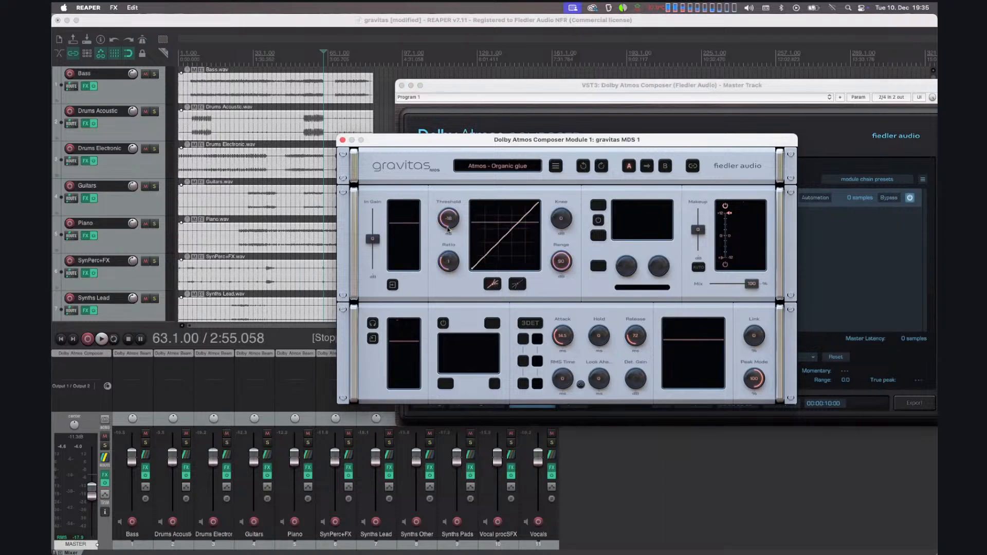
Set the above-threshold ratio to 3.07 with a threshold of about -29 dB, and set the channel Link to 100%.
drag(450, 263, 449, 254)
drag(450, 213, 449, 243)
drag(751, 332, 765, 190)
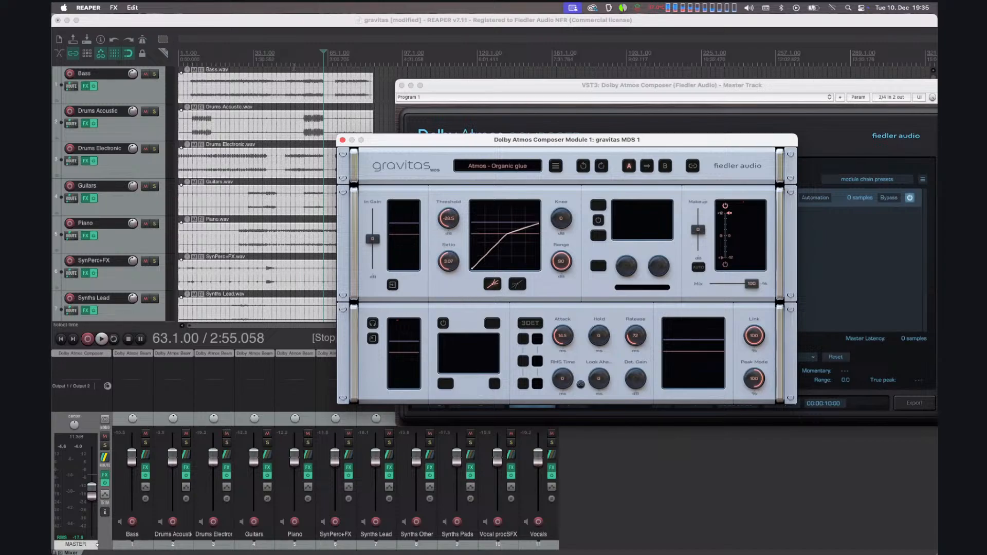
Play from bar 55 and boost the Drums Acoustic L and R gains in the detector input mixer, leaving all other inputs at 0.
click(303, 67)
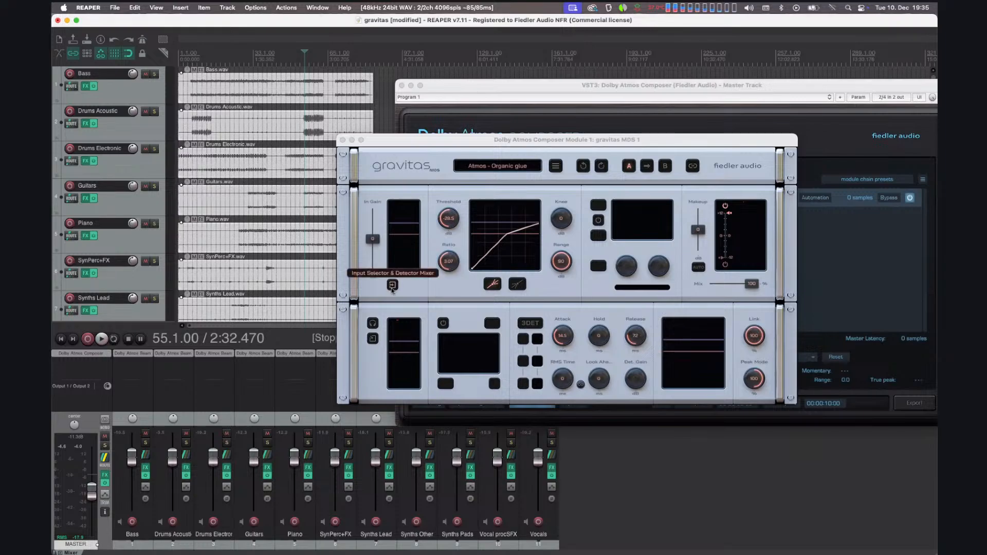
click(392, 285)
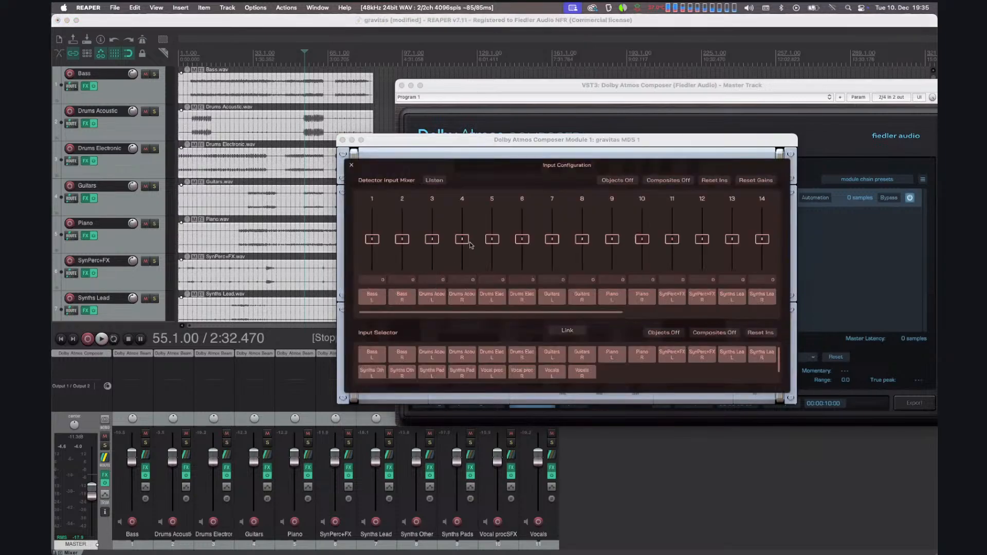
key(space)
drag(432, 239, 466, 220)
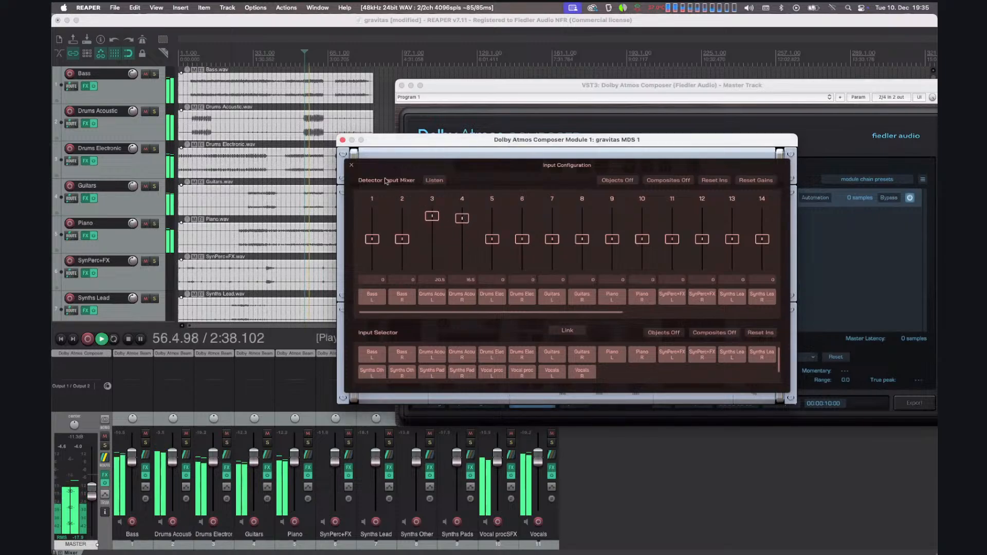
click(351, 165)
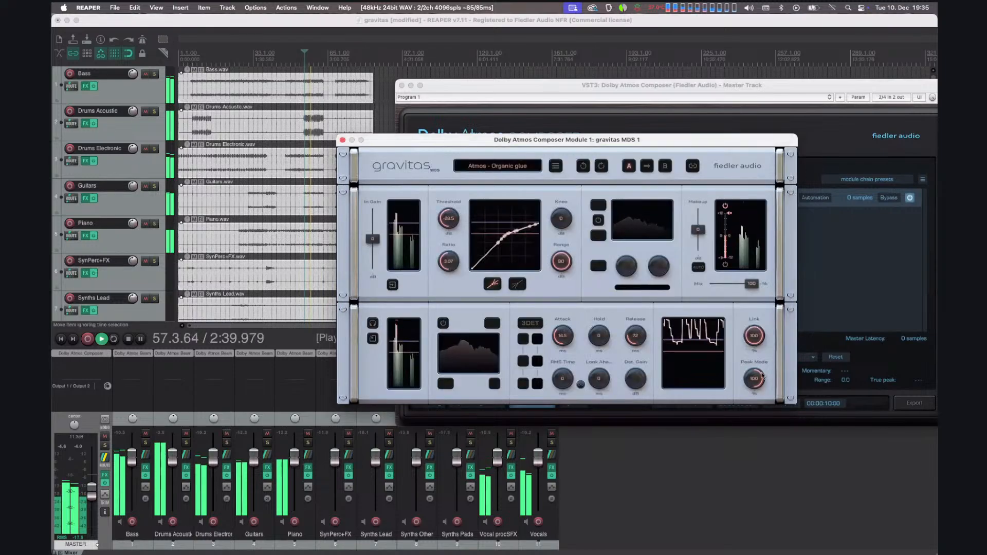
Set the detector's Peak Mode to -0.3% during playback, listen to the result and stop.
drag(763, 377, 765, 454)
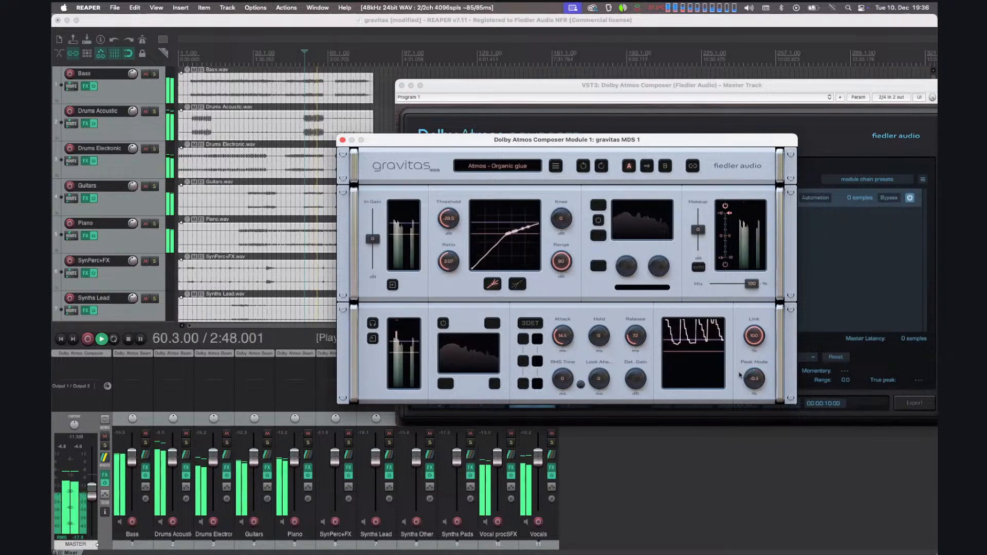
click(745, 405)
key(space)
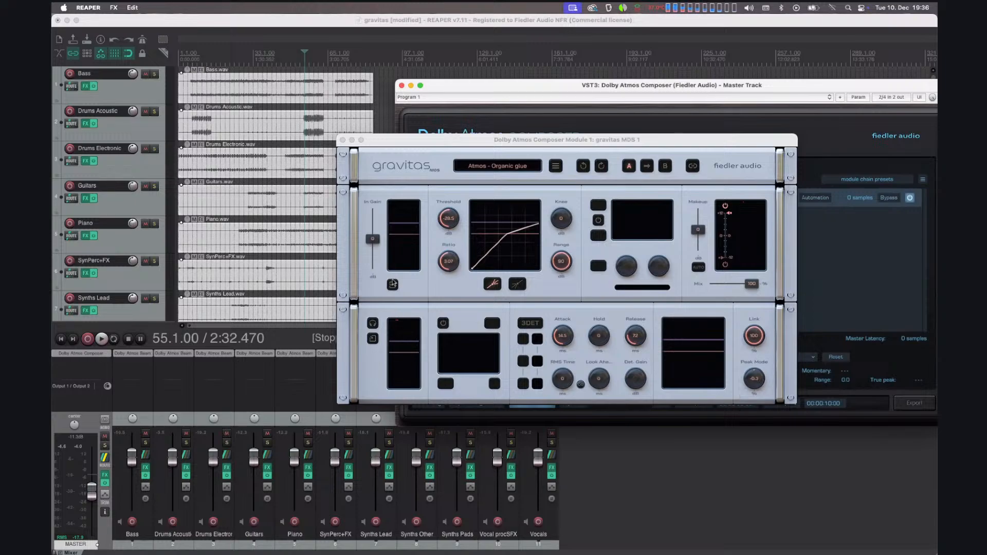
Reset the Drums Acoustic L and R gains to 0 in the detector input mixer and close the input configuration.
click(393, 285)
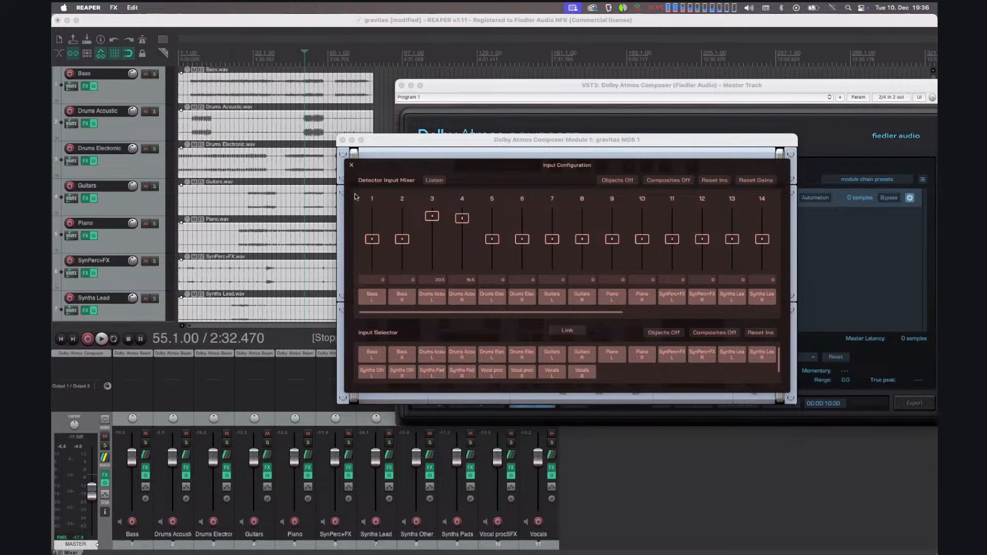
click(351, 165)
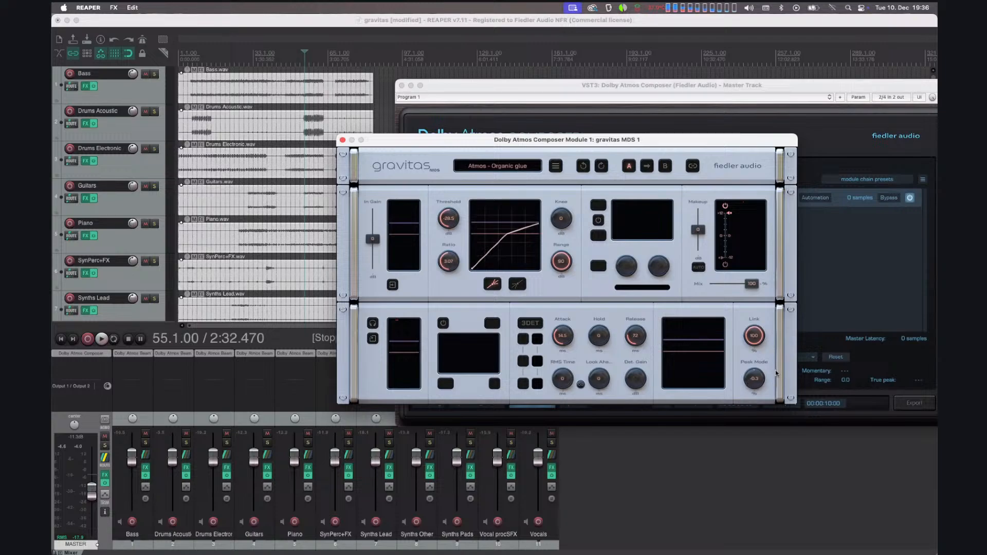
mouse_move(755, 376)
click(392, 284)
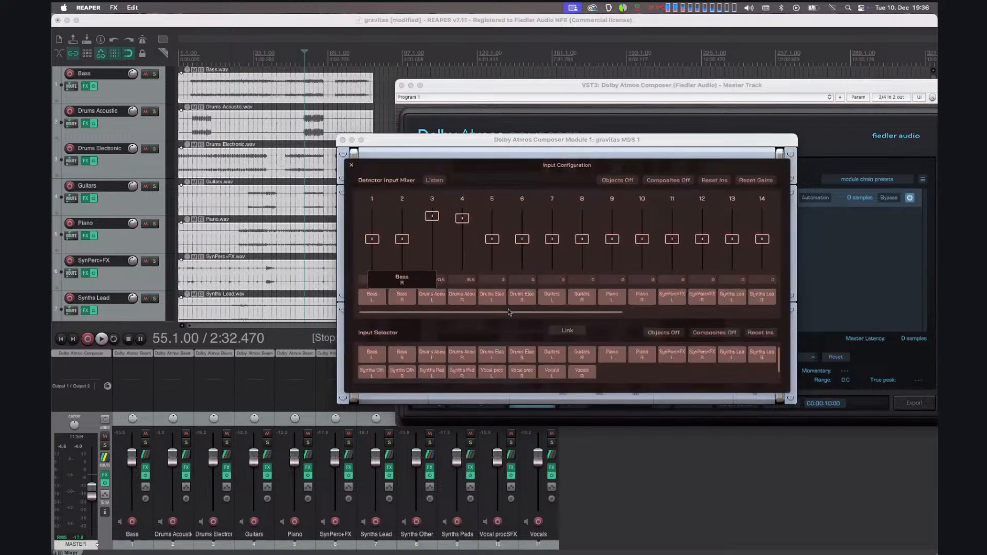
double_click(438, 217)
double_click(464, 221)
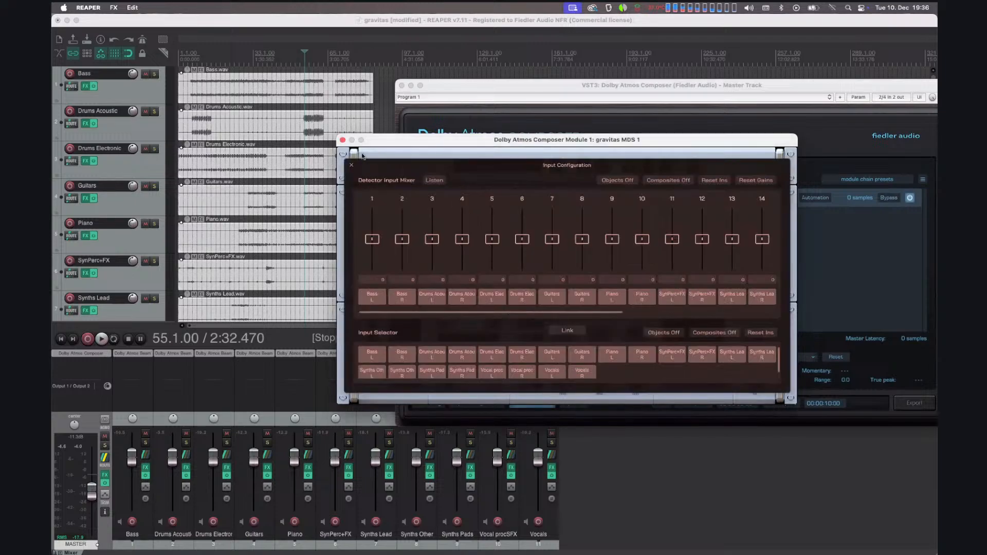
click(352, 164)
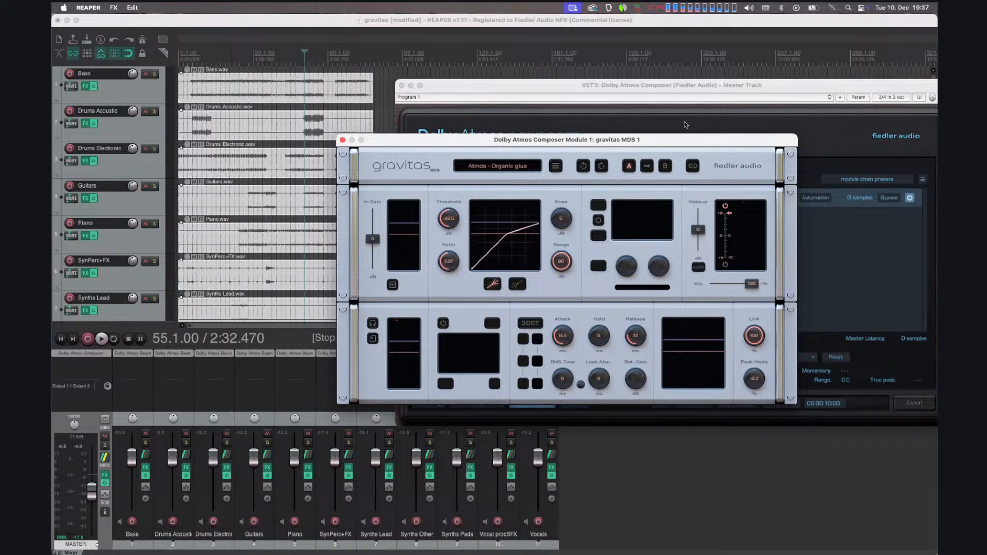
Move the gravitas MDS window off the connection list and change the Bass connection's format to 9.1.6.
drag(720, 140, 488, 146)
click(609, 186)
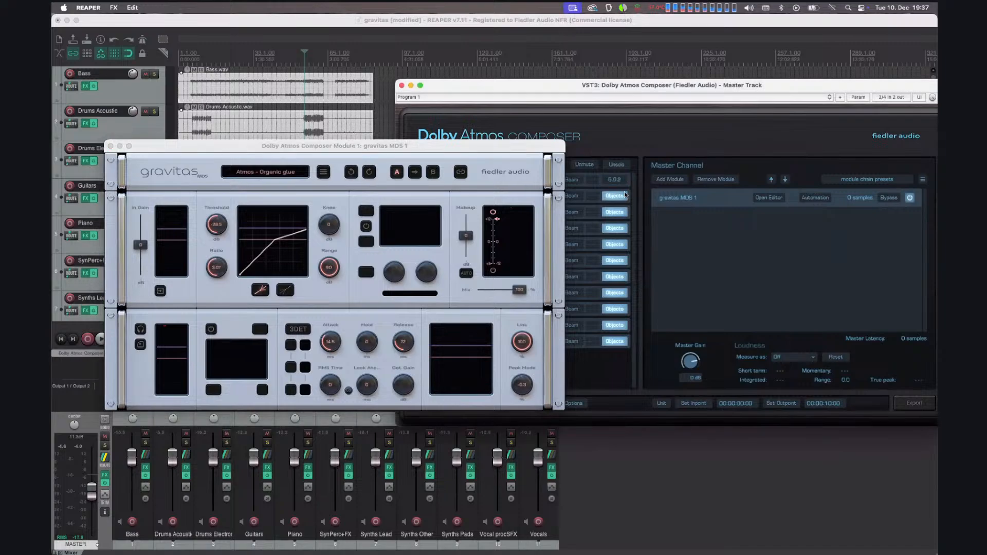
click(619, 181)
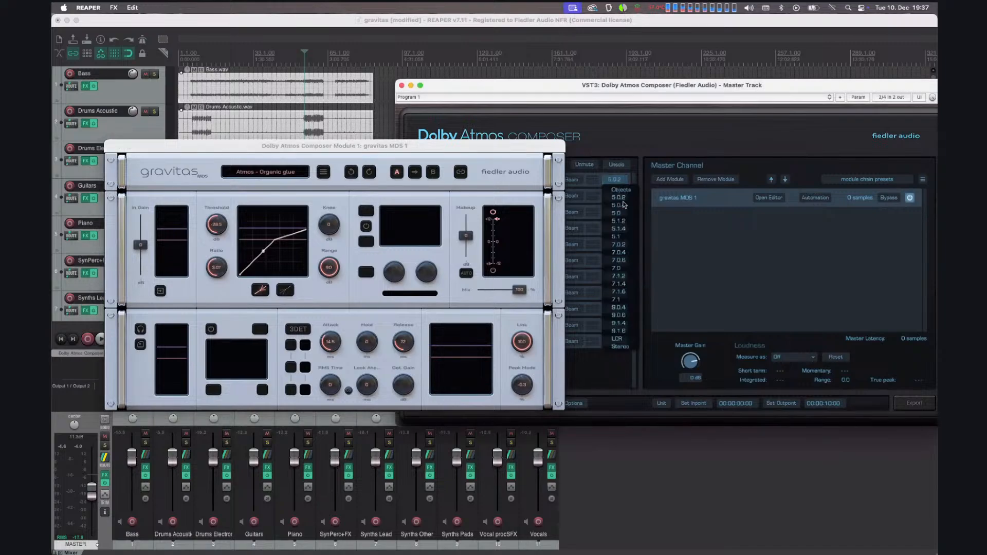
click(619, 331)
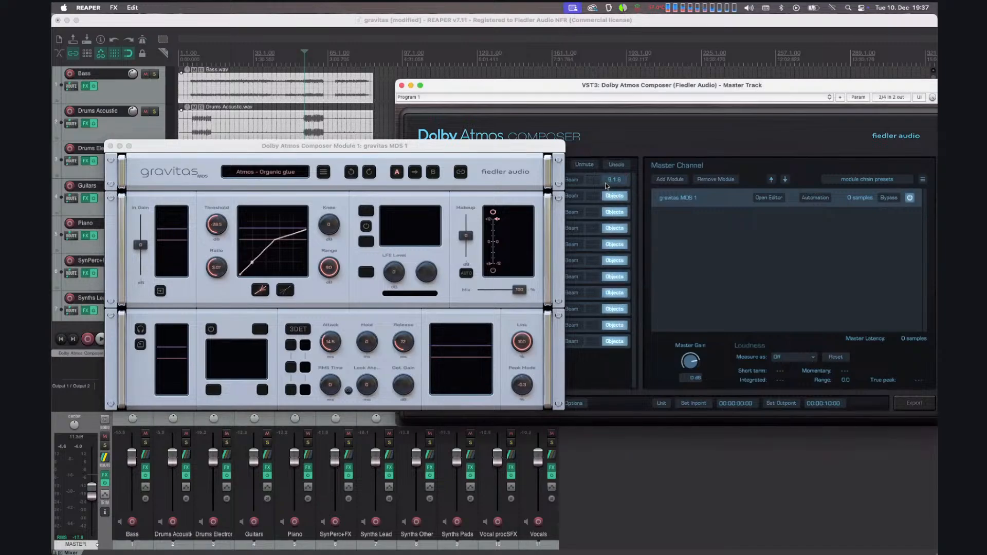
drag(498, 149, 525, 142)
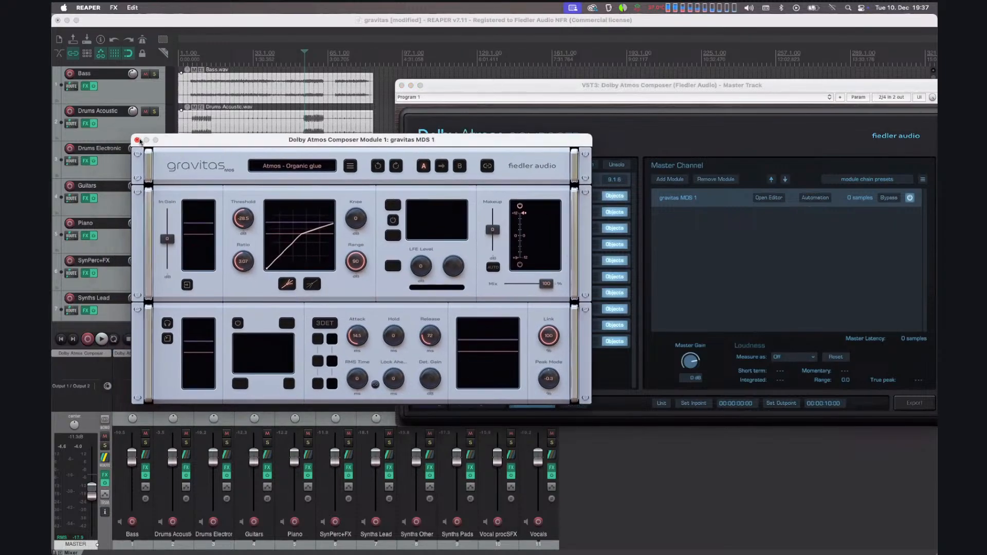
Close the gravitas MDS editor, examine the Atmos channel assignments in the monitoring view and return to the master channel.
click(137, 140)
click(422, 404)
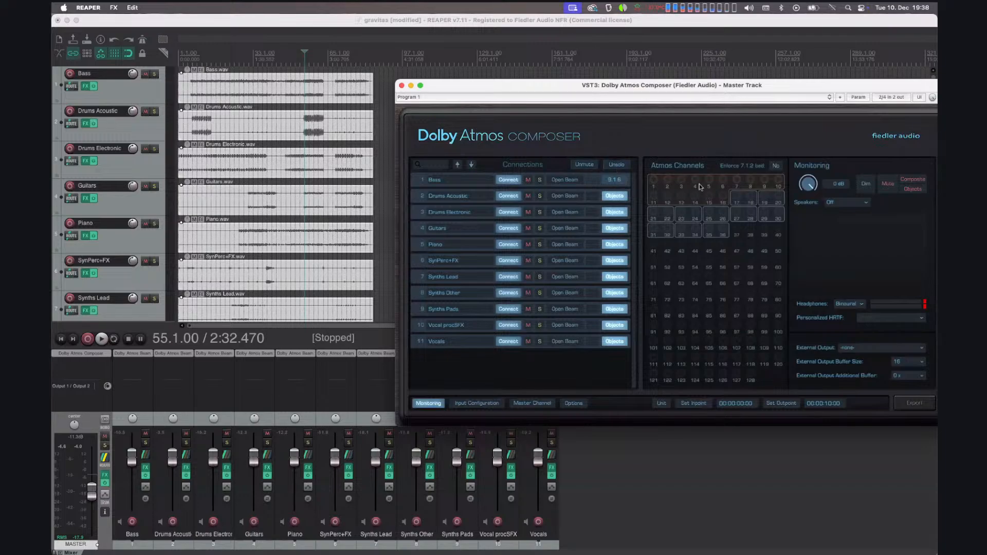
click(525, 404)
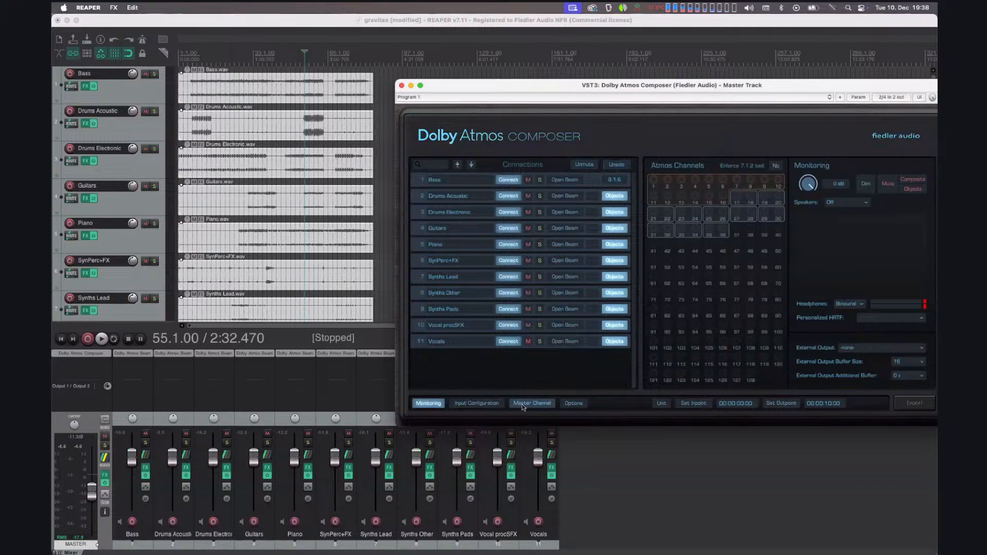
Reopen the gravitas MDS editor and examine the composite and object channels in its detector input mixer and input selector.
click(775, 204)
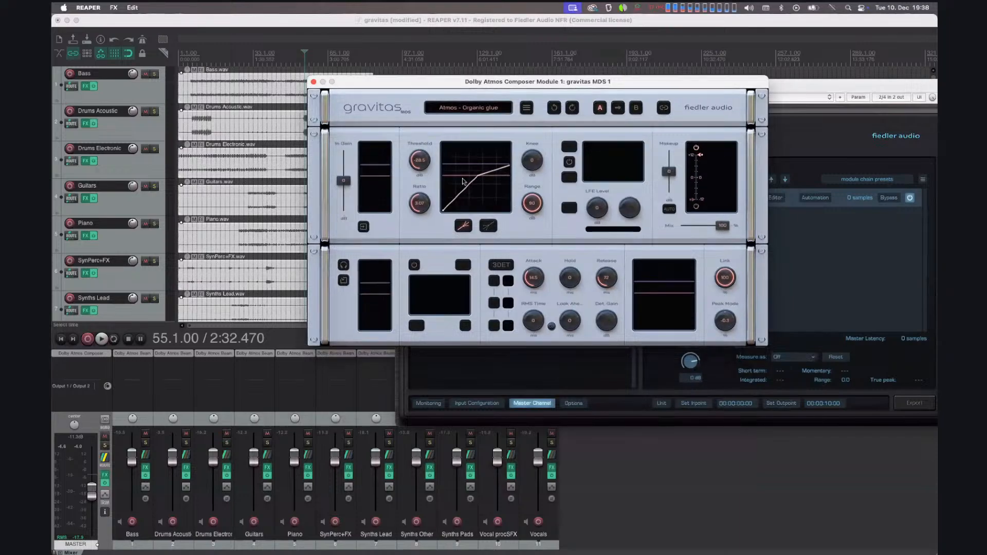
click(363, 226)
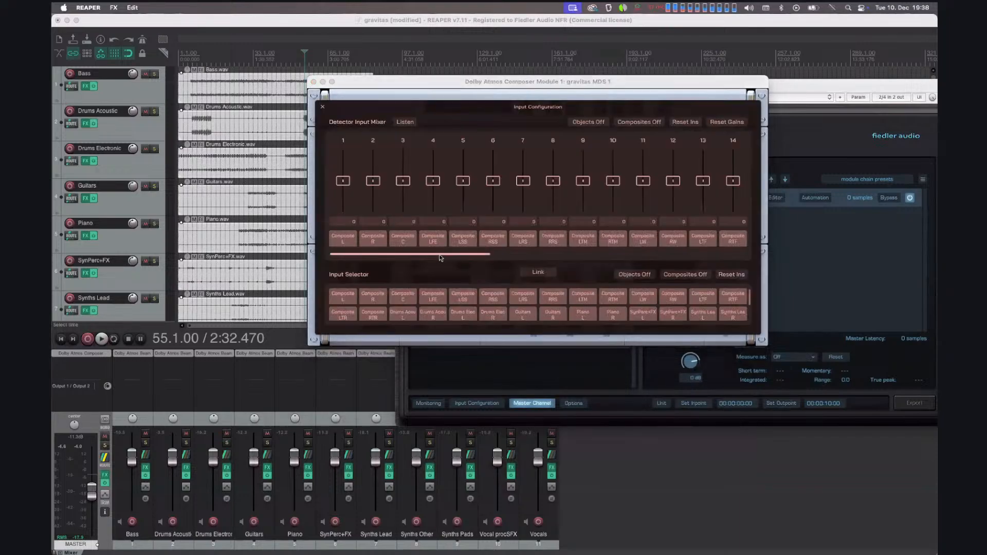
scroll(497, 256, right, 5)
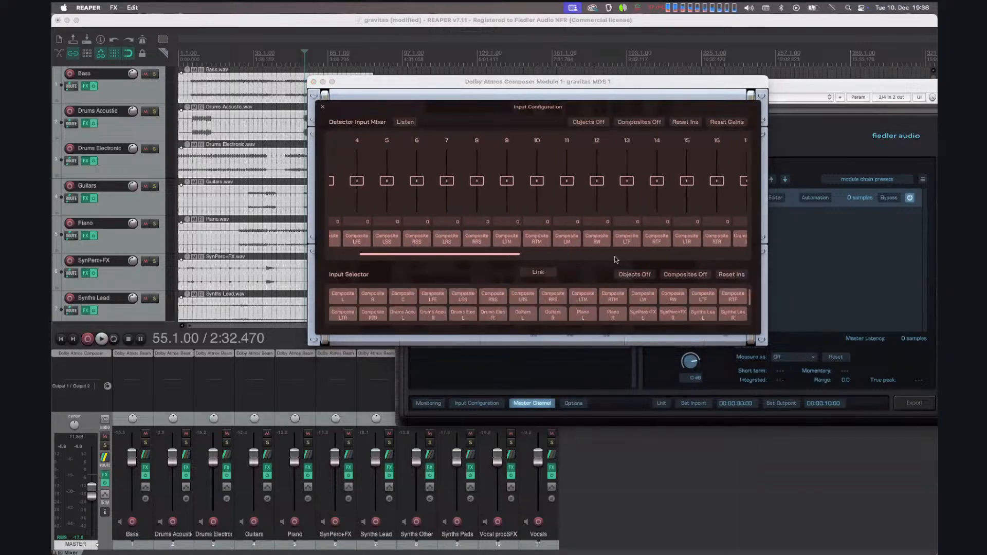
scroll(540, 267, left, 5)
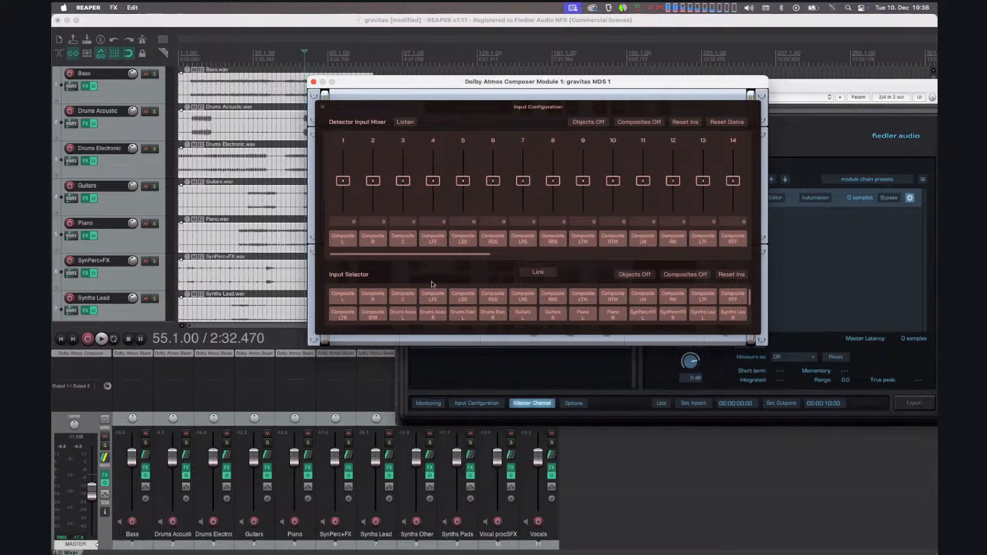
click(323, 108)
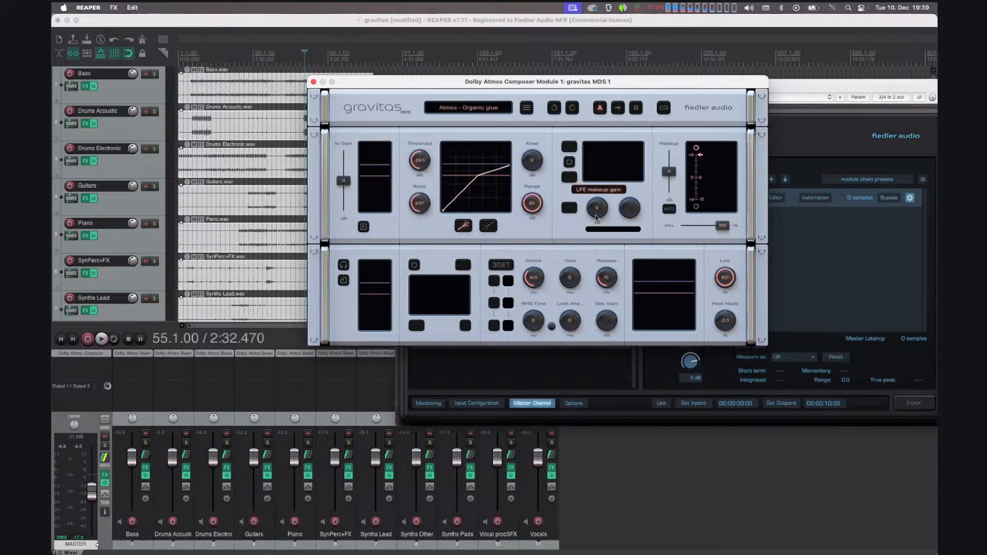
Try an LFE Level of about -5 dB and undo the change.
drag(596, 212, 607, 232)
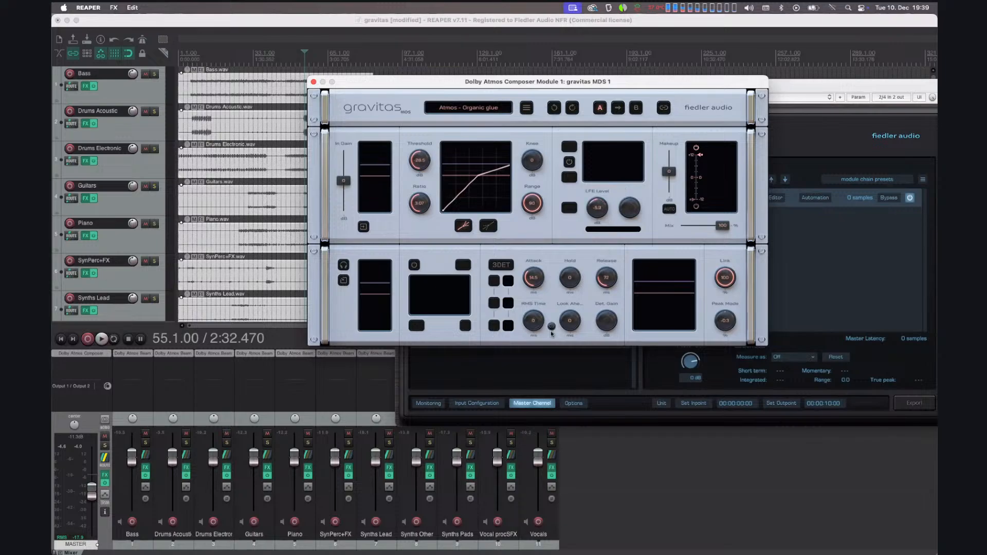
key(super+z)
Enable the filters of the compressor and detector sections, and try shifting their cutoff handles.
click(569, 163)
click(413, 265)
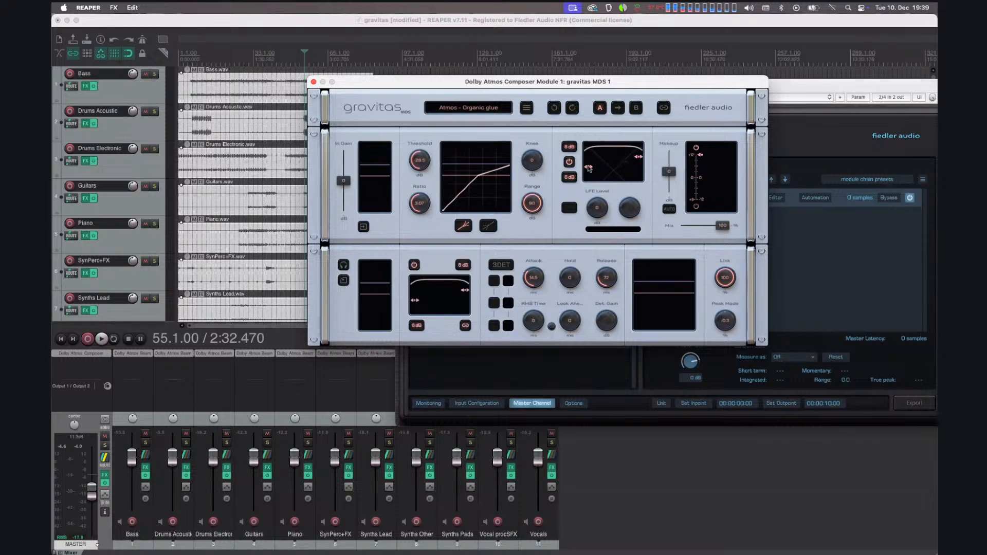
drag(589, 166, 658, 158)
drag(415, 301, 465, 291)
Play with Listen enabled in the detector input mixer and try lowering the Composite C and LFE gains.
click(364, 226)
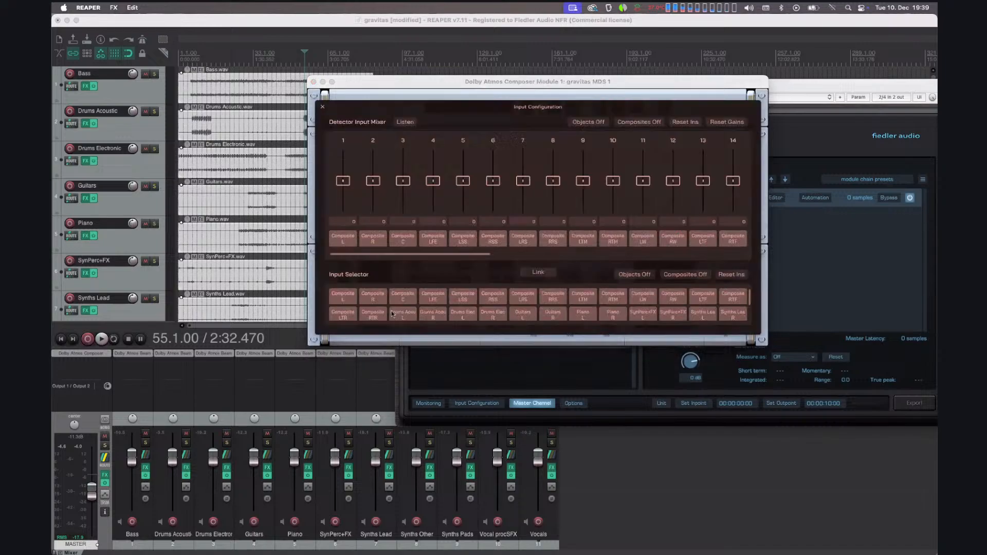
click(410, 123)
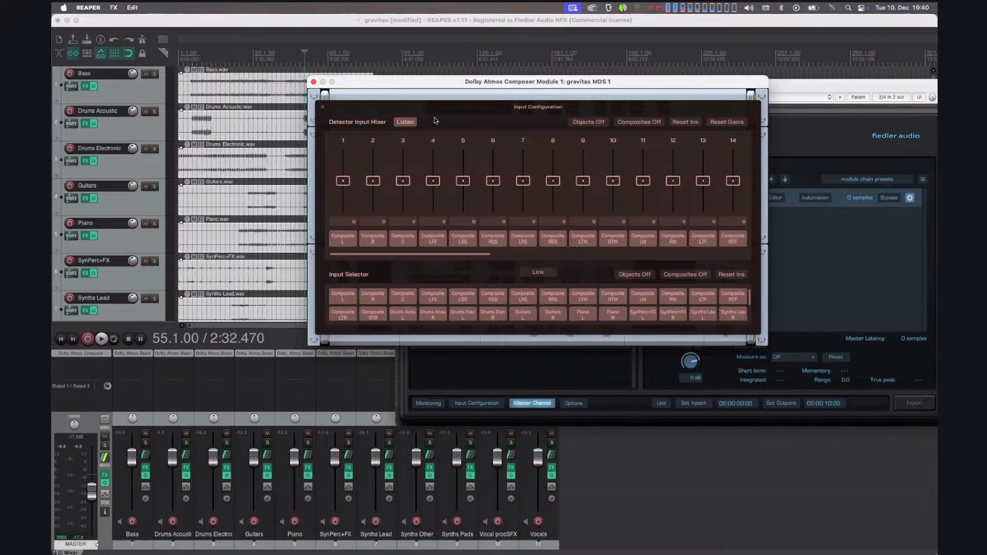
key(space)
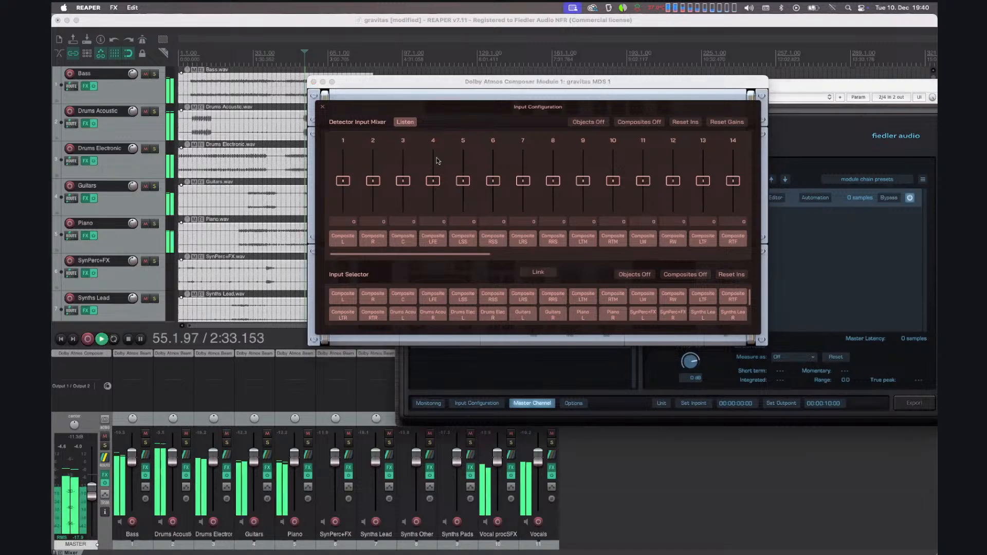
drag(403, 183, 434, 199)
double_click(402, 196)
double_click(429, 198)
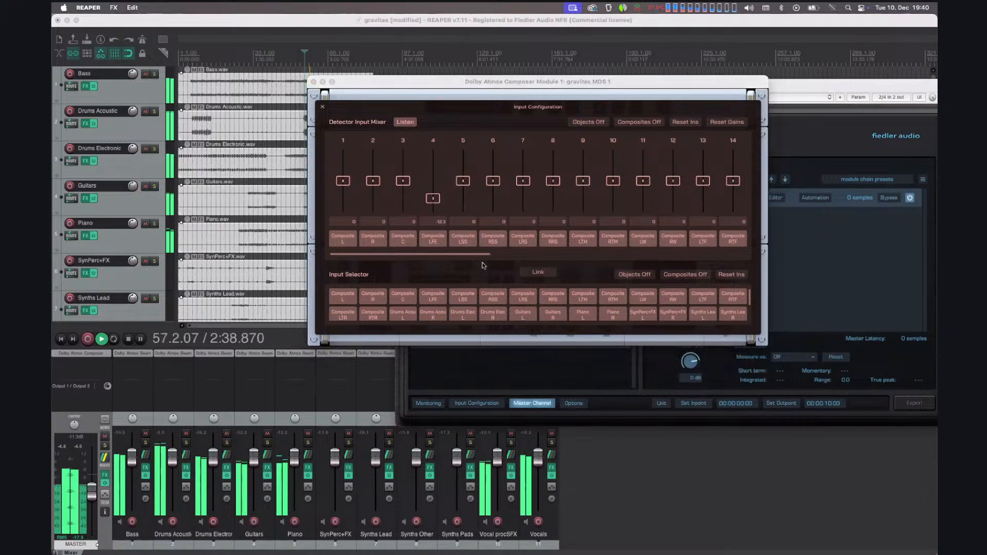
Raise the detector gains of Drums Acoustic L to 5.8 and R to about 4.9, turn off Listen and stop playback.
drag(473, 254, 600, 255)
mouse_move(491, 184)
mouse_down()
mouse_move(491, 197)
mouse_move(506, 194)
mouse_move(498, 202)
mouse_move(512, 204)
mouse_move(492, 168)
mouse_up()
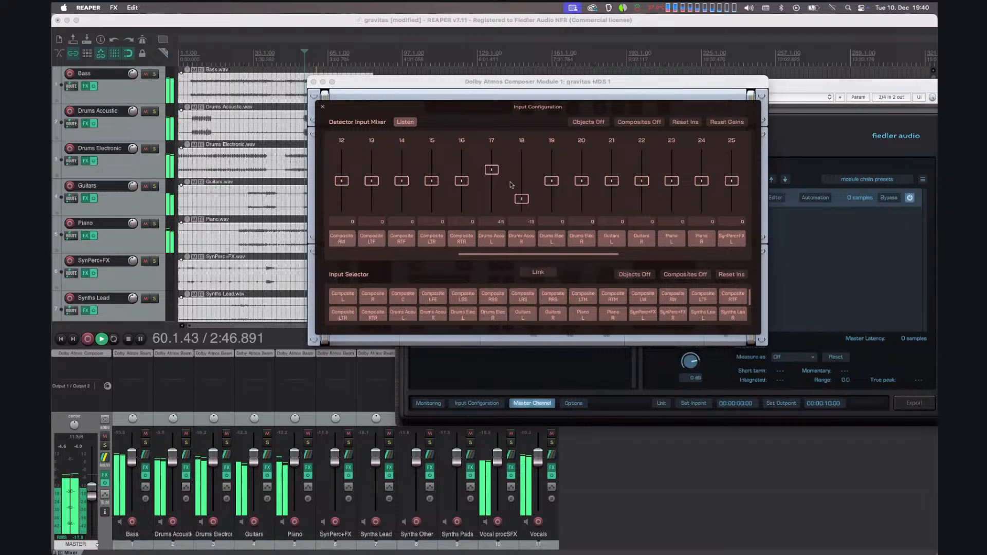
drag(521, 198, 521, 171)
click(407, 123)
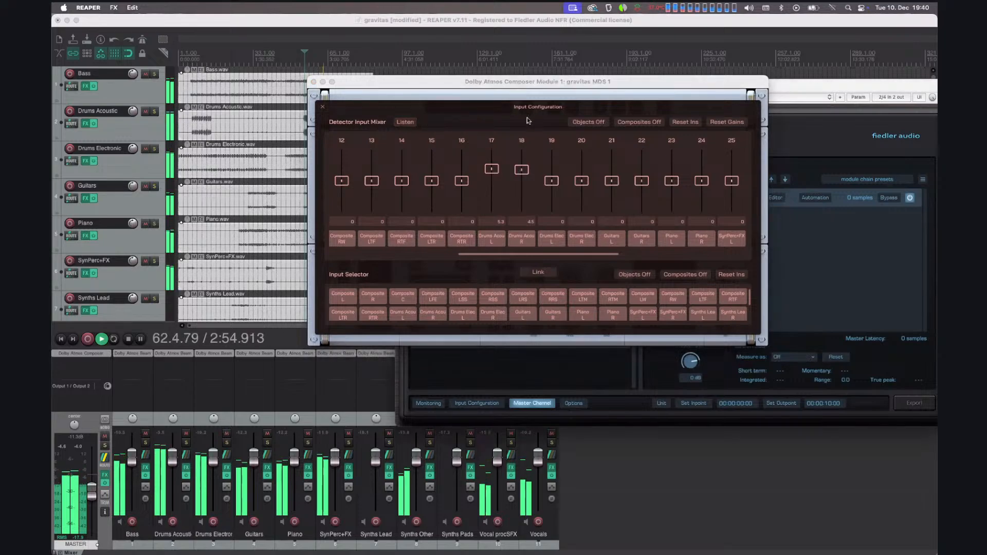
key(space)
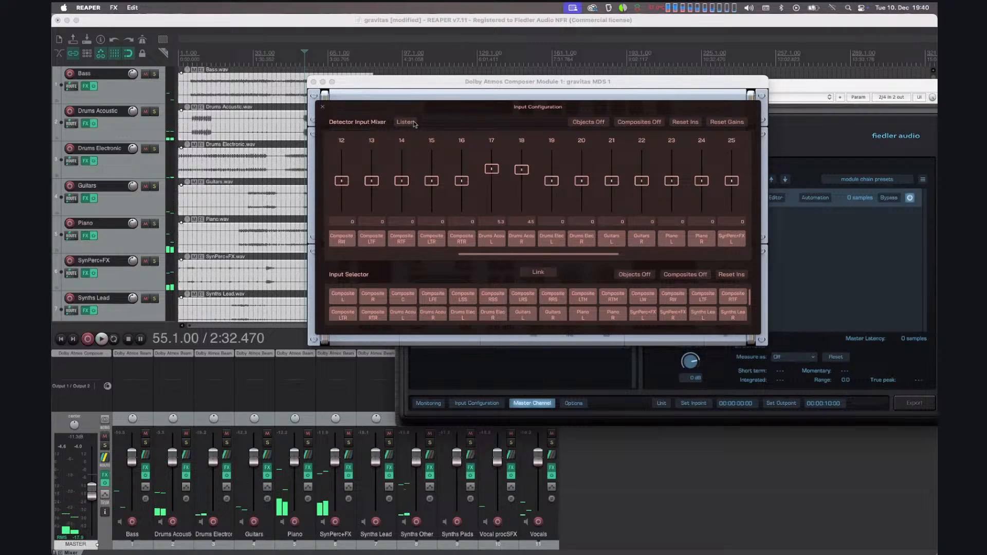
Close the input configuration, move the gravitas MDS window aside and close the module editor.
click(322, 106)
drag(572, 80, 649, 84)
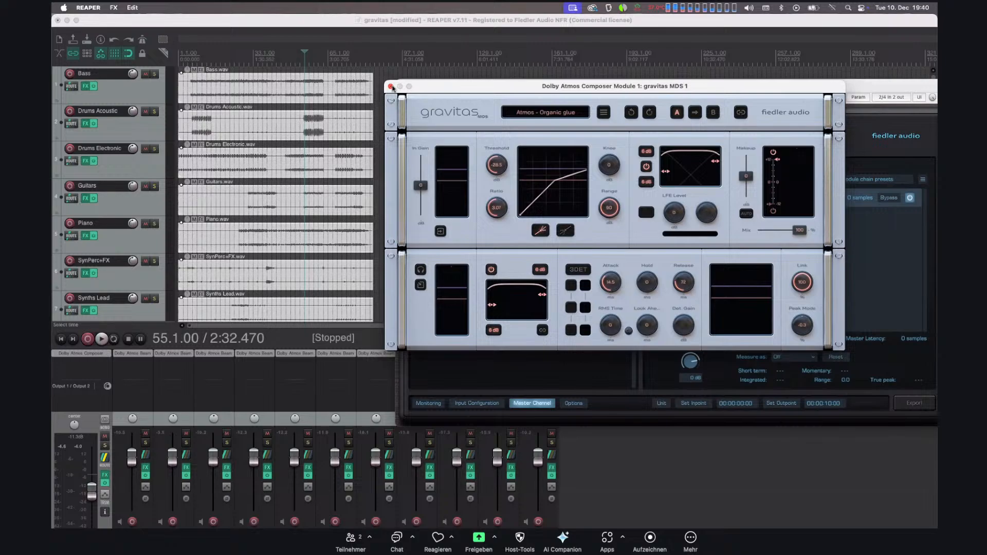
click(391, 87)
Close the Dolby Atmos Composer window, minimise the REAPER project and switch to Mastering Console.
drag(759, 85, 666, 78)
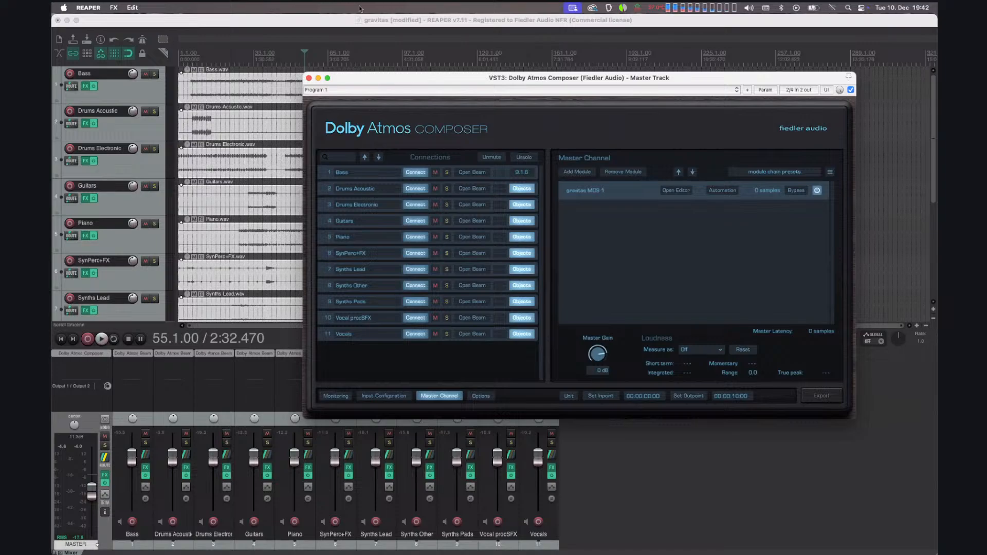
click(308, 77)
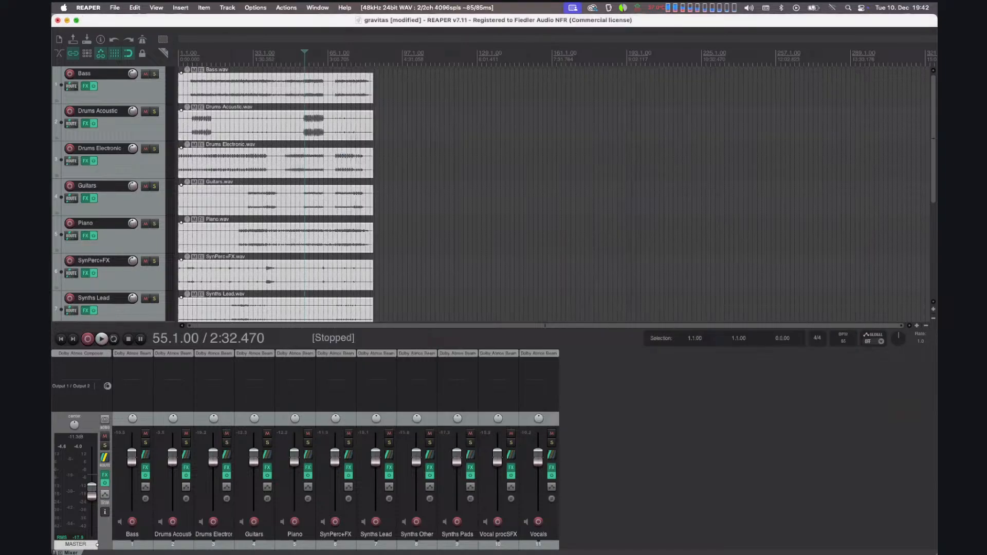
click(71, 20)
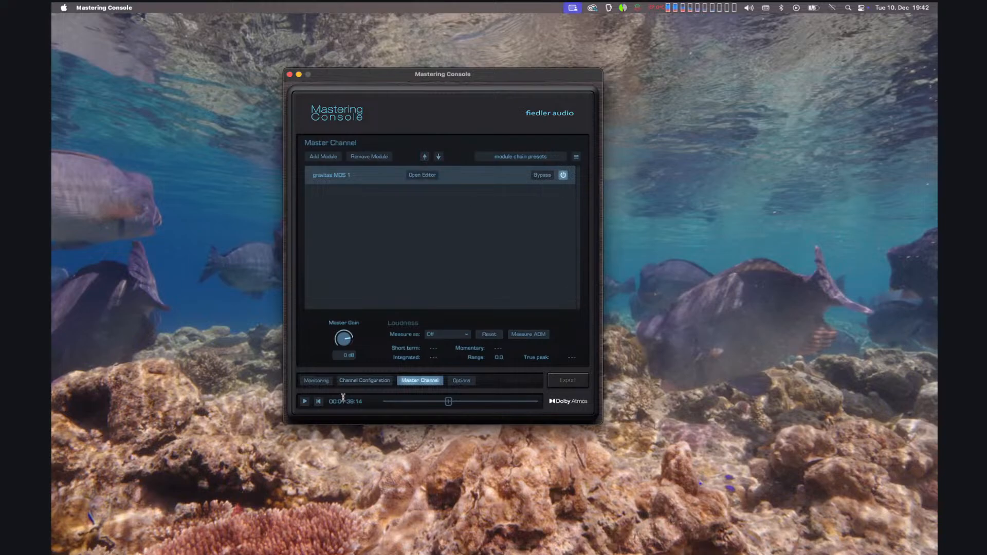
Test playback briefly and set the monitoring audio output device to Pro Tools Audio Bridge 2-A.
click(304, 402)
click(304, 401)
click(314, 381)
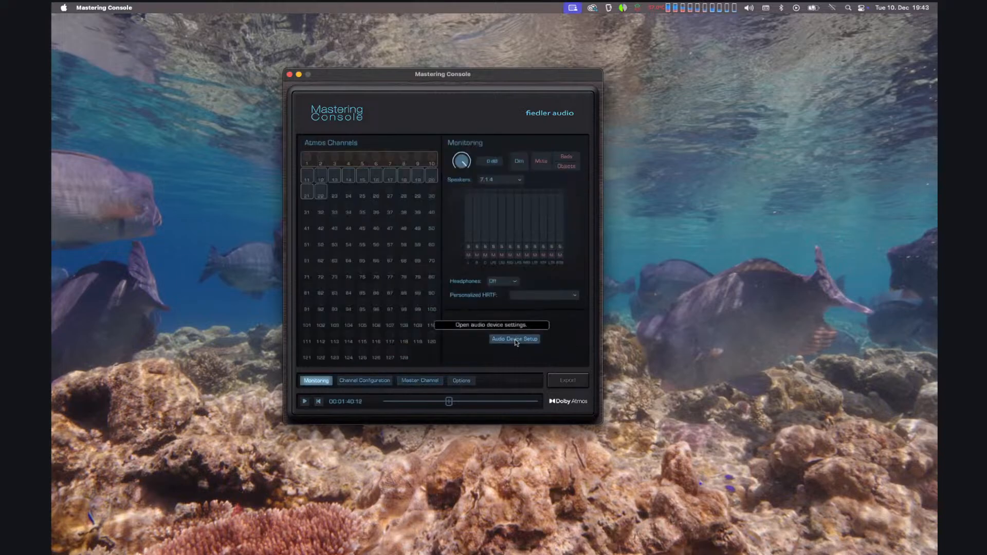
click(516, 340)
click(324, 148)
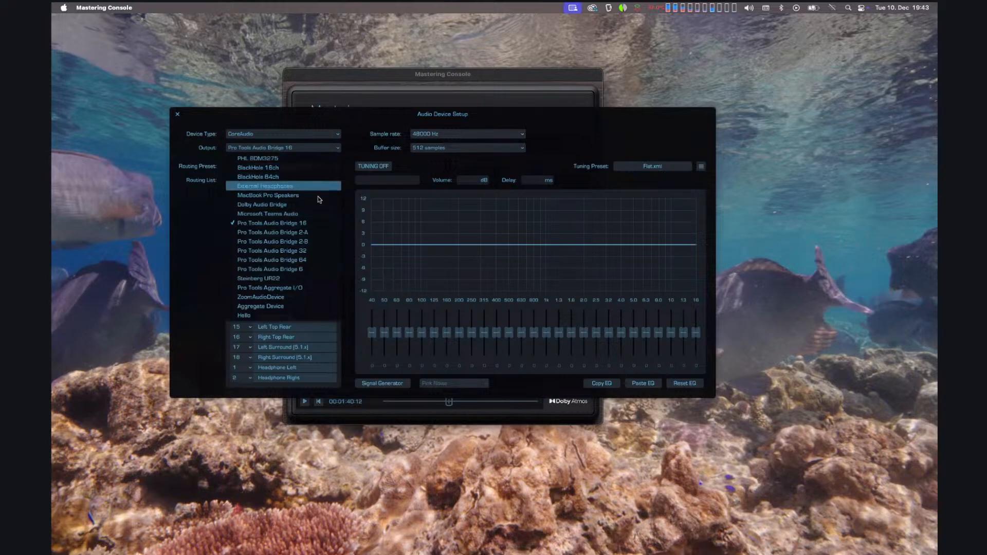
click(314, 230)
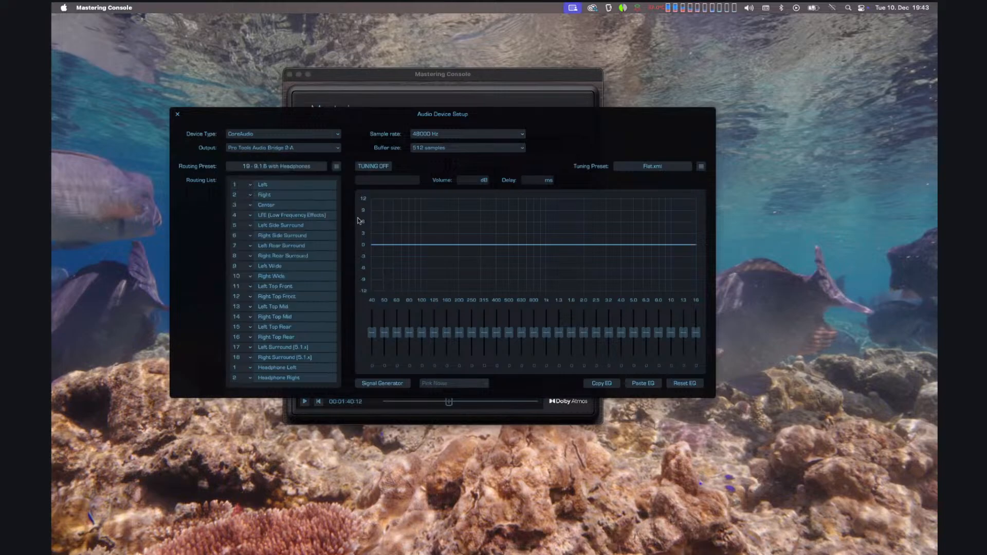
click(178, 113)
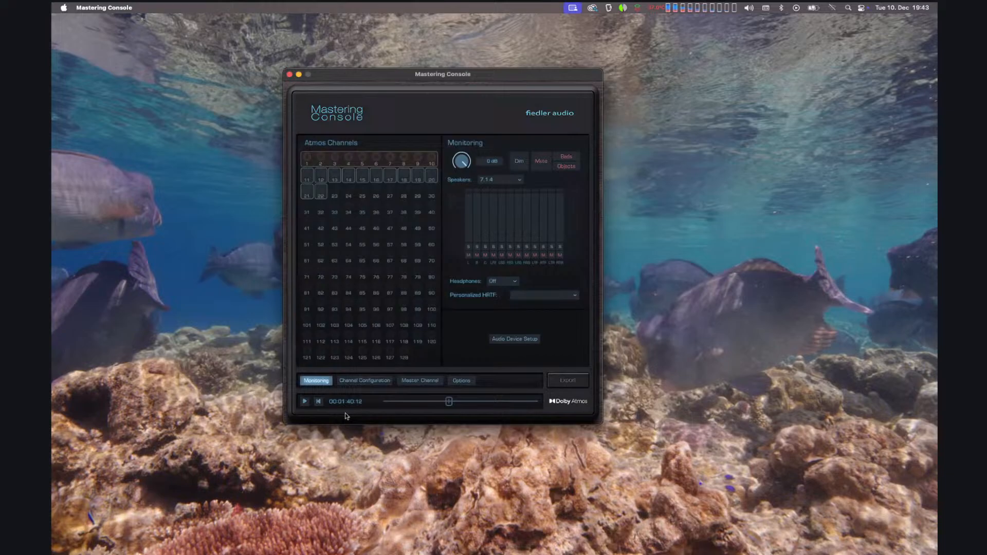
Set the monitoring speakers to Off, playing the mix briefly before and after the change.
click(304, 401)
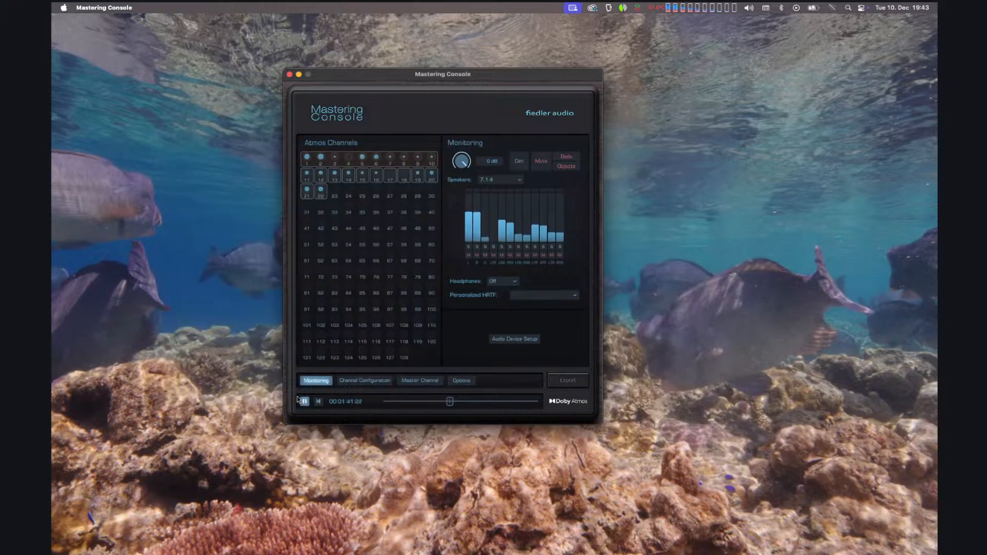
key(space)
click(508, 181)
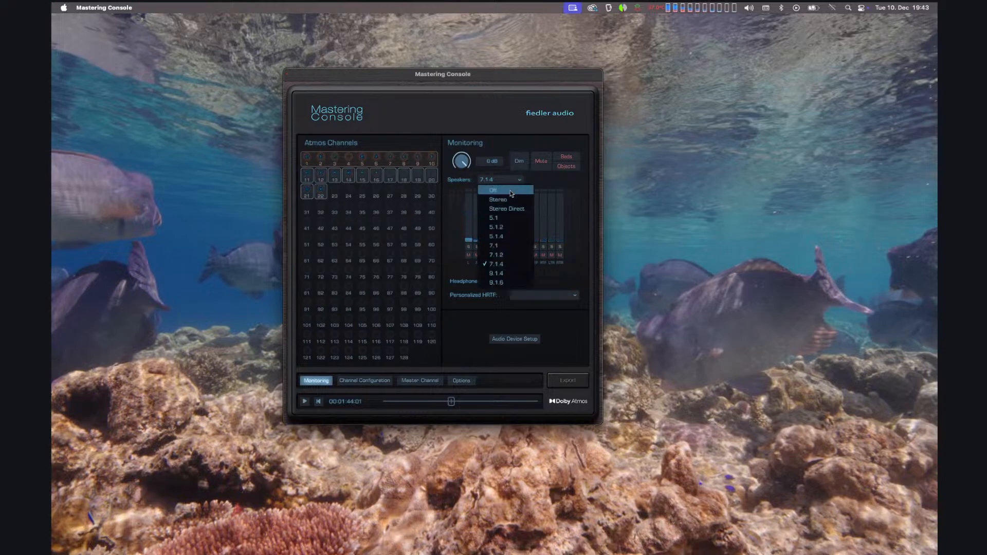
click(508, 192)
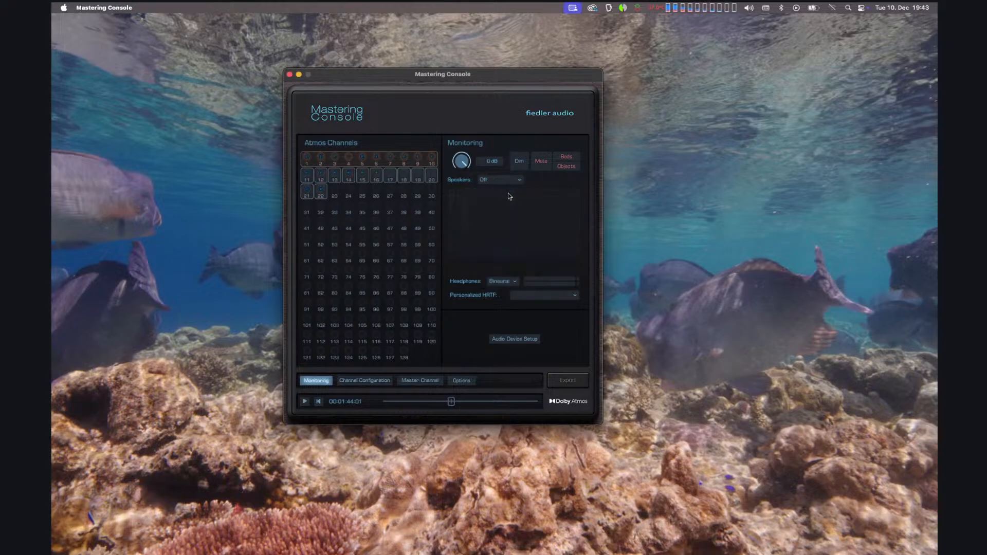
click(306, 403)
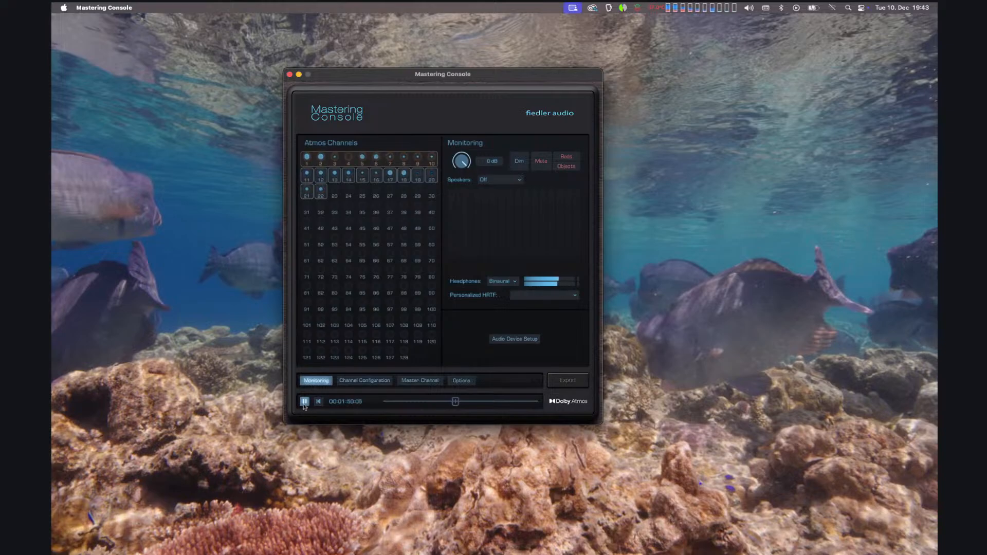
click(304, 404)
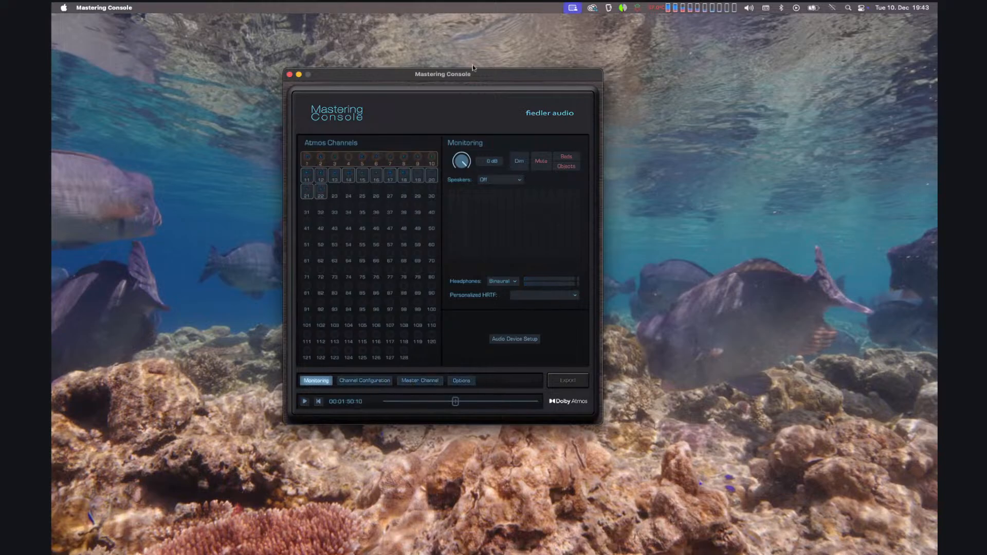
Open the gravitas MDS 1 editor on the master channel, play the mix briefly to watch its metering, and close the editor.
click(424, 381)
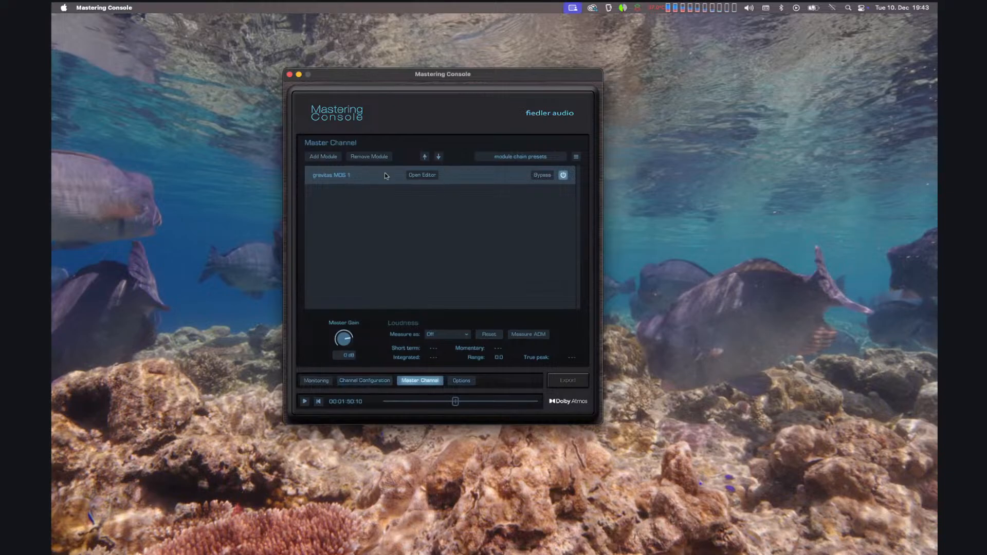
click(421, 175)
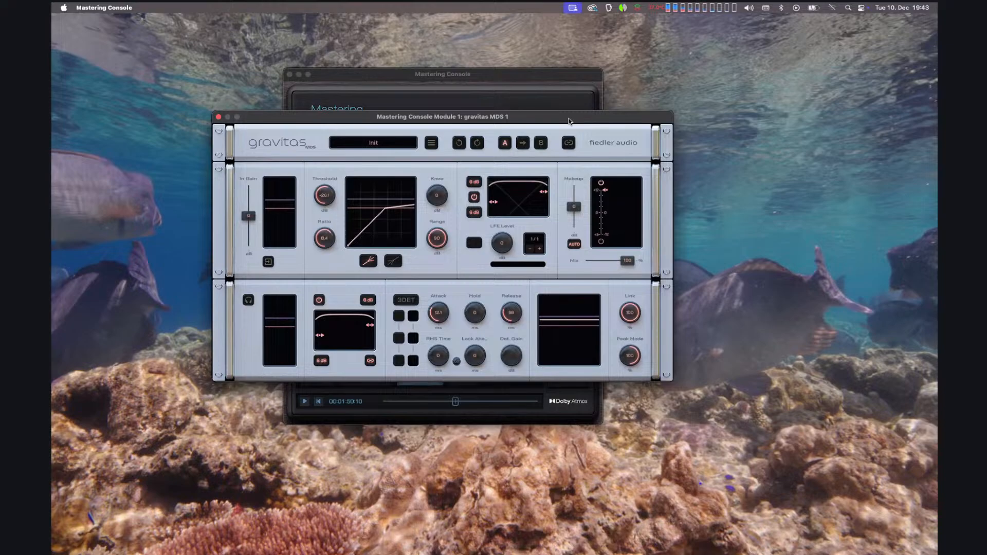
click(430, 417)
key(space)
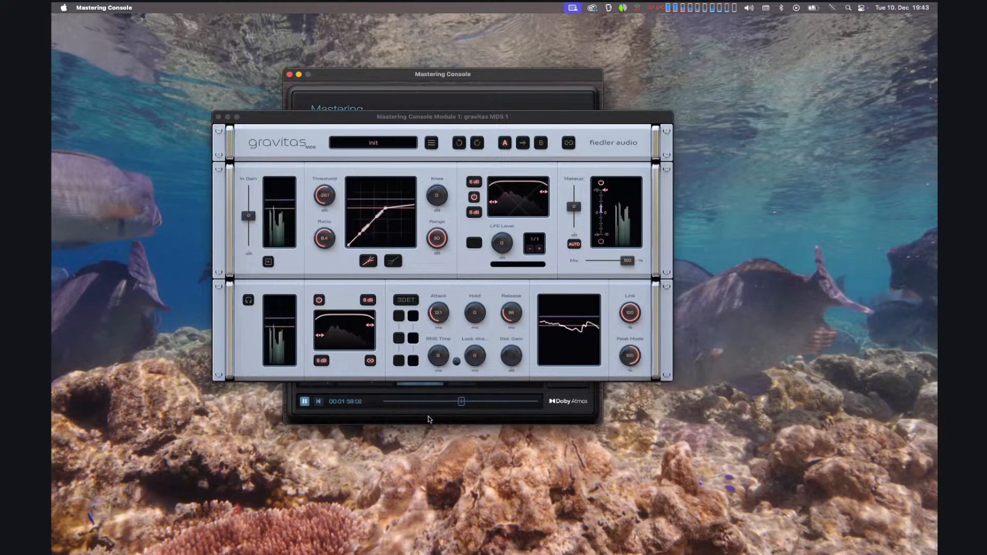
key(space)
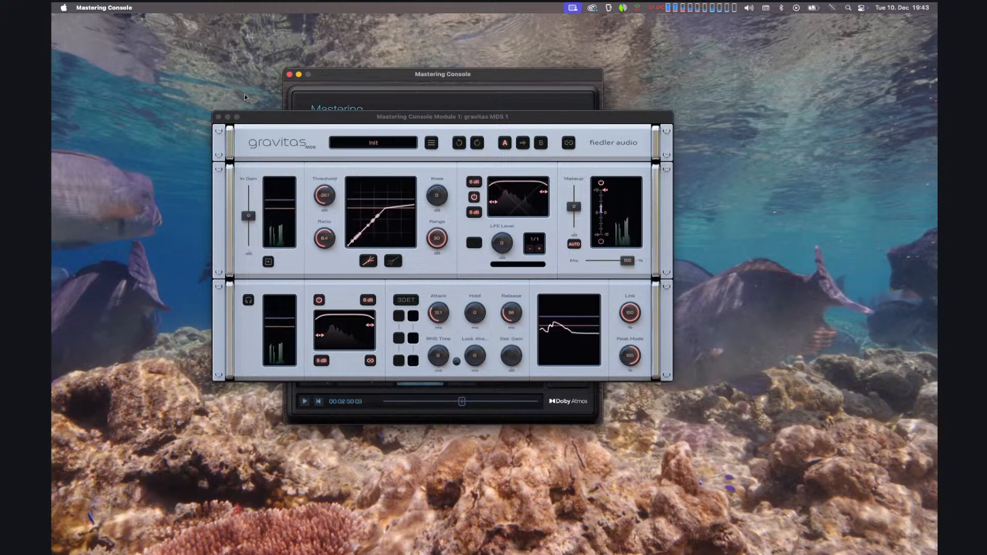
click(219, 117)
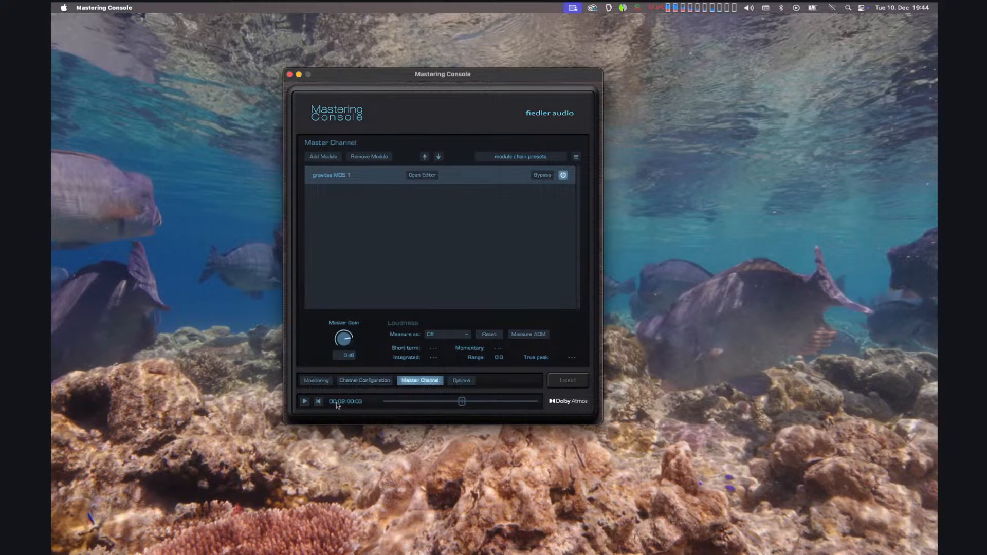
Review the channel configuration and the downmix, trim and export options, and return to the master channel.
click(356, 380)
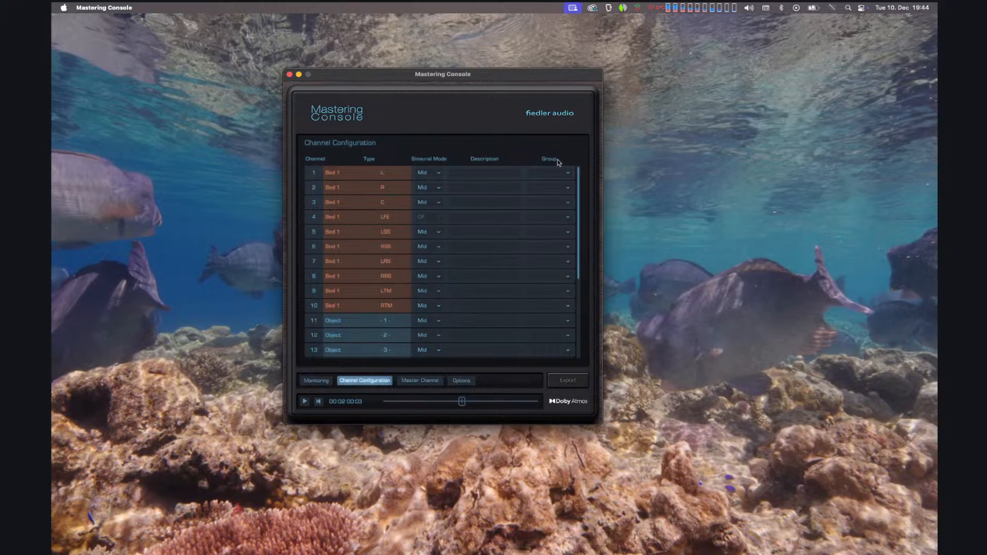
click(461, 380)
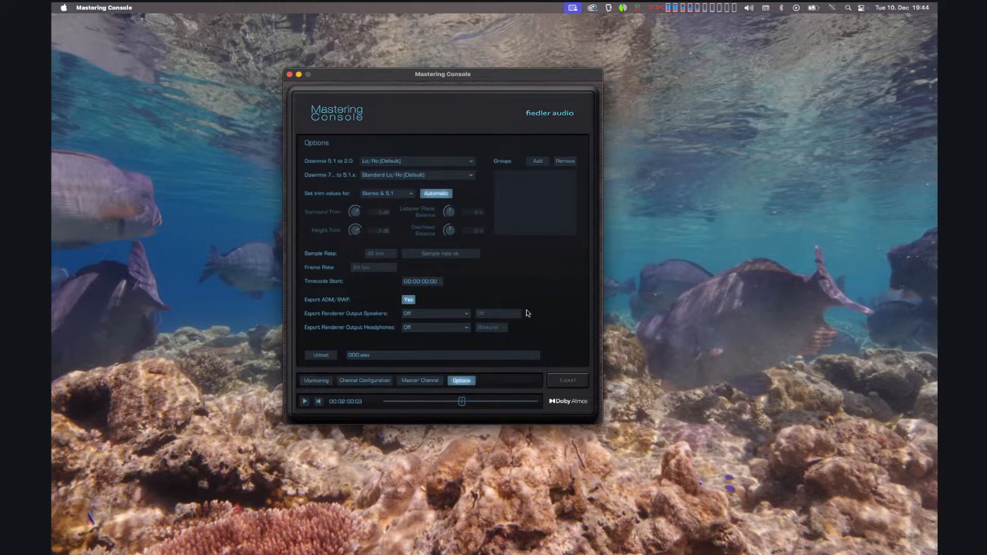
click(420, 380)
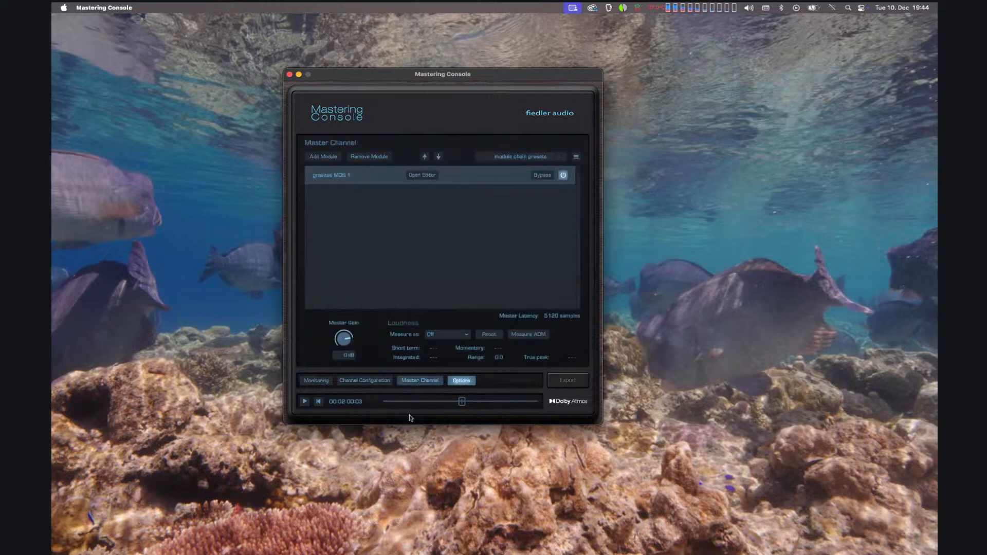